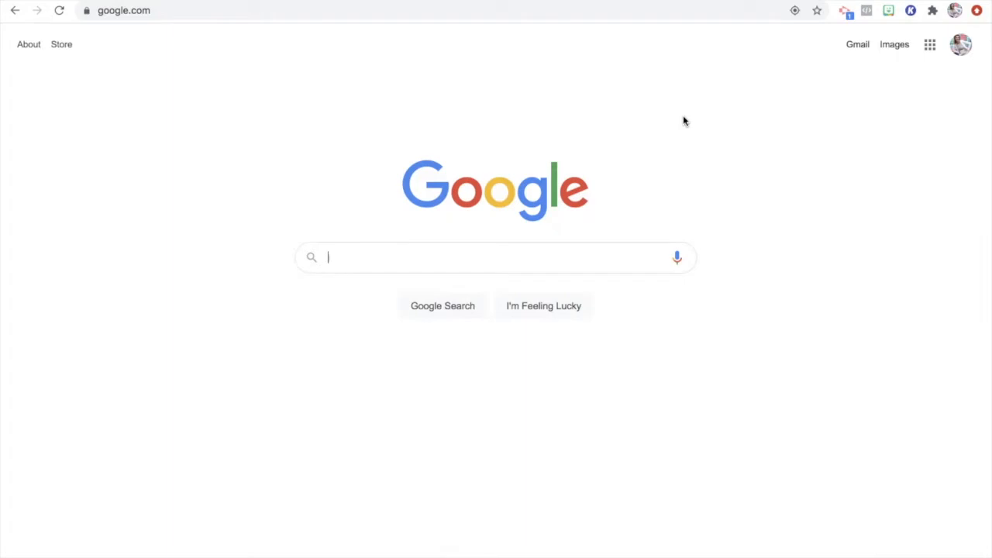
Open Google Sites at sites.google.com and switch to the teaching Google account
left_click(163, 35)
type("sites")
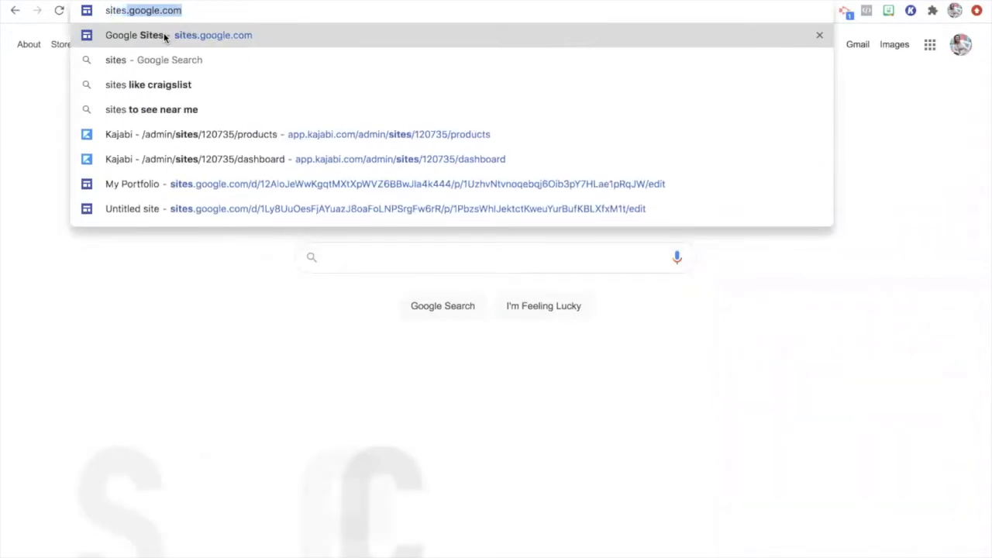
left_click(164, 35)
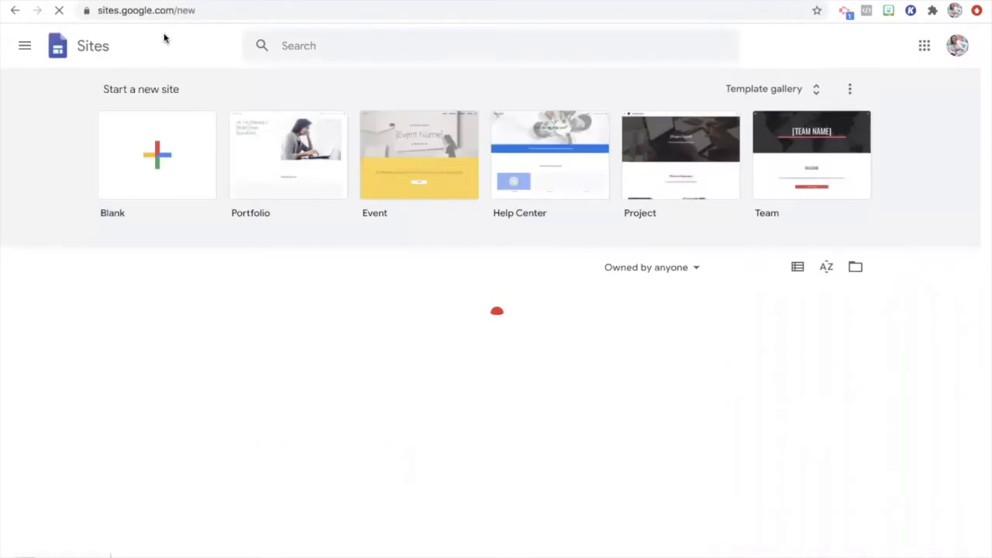
left_click(960, 48)
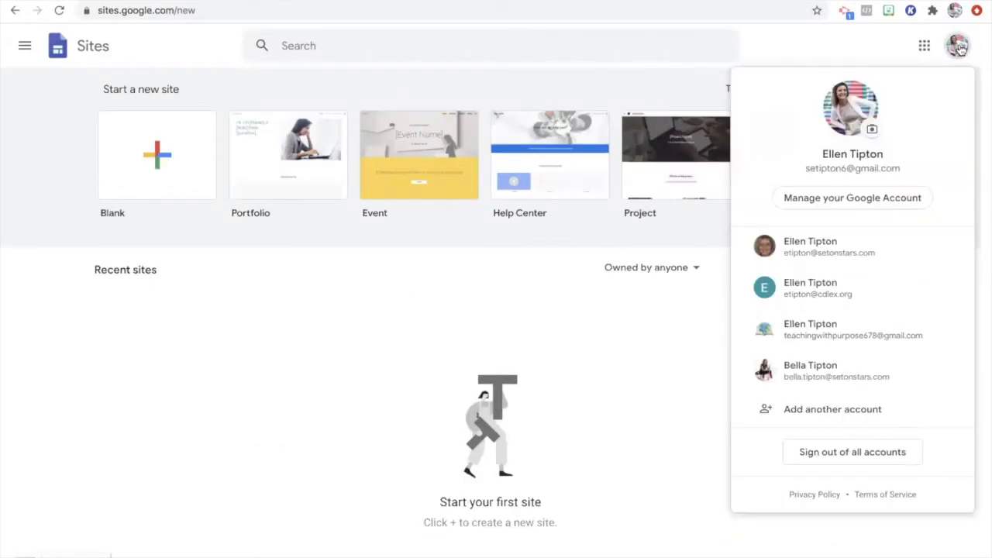
left_click(834, 342)
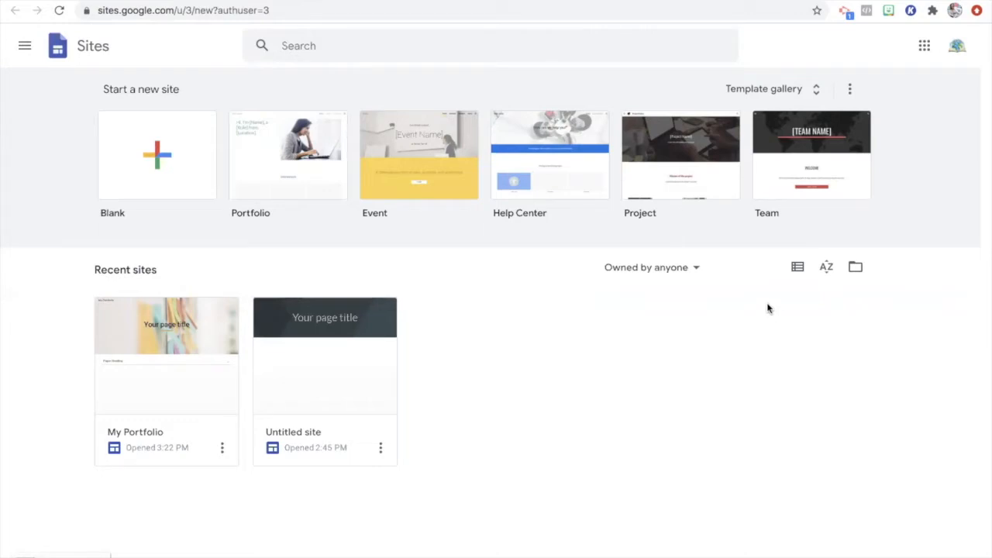
Create a blank site and name it "My School Work Portfolio"
left_click(159, 162)
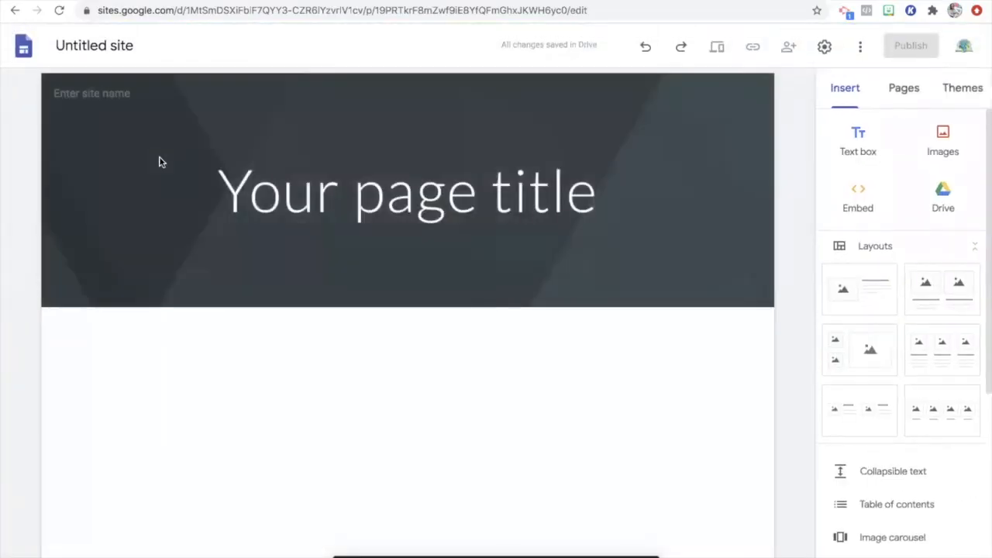
left_click(129, 46)
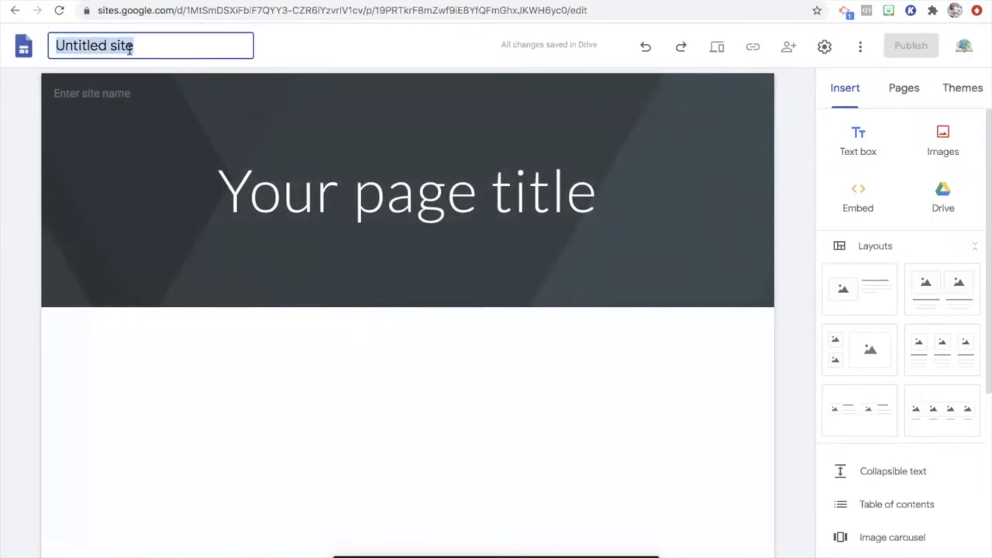
type("My S")
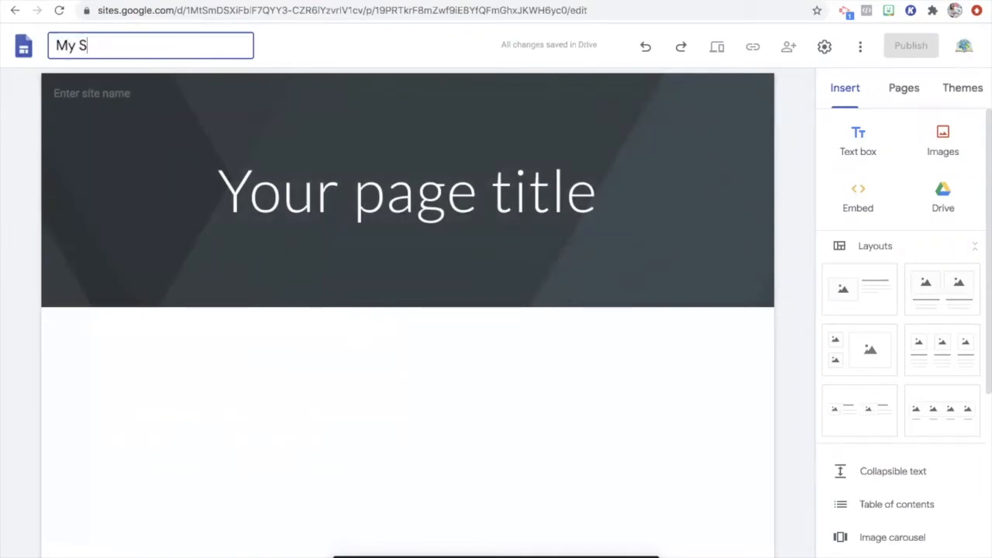
type("chool Wo")
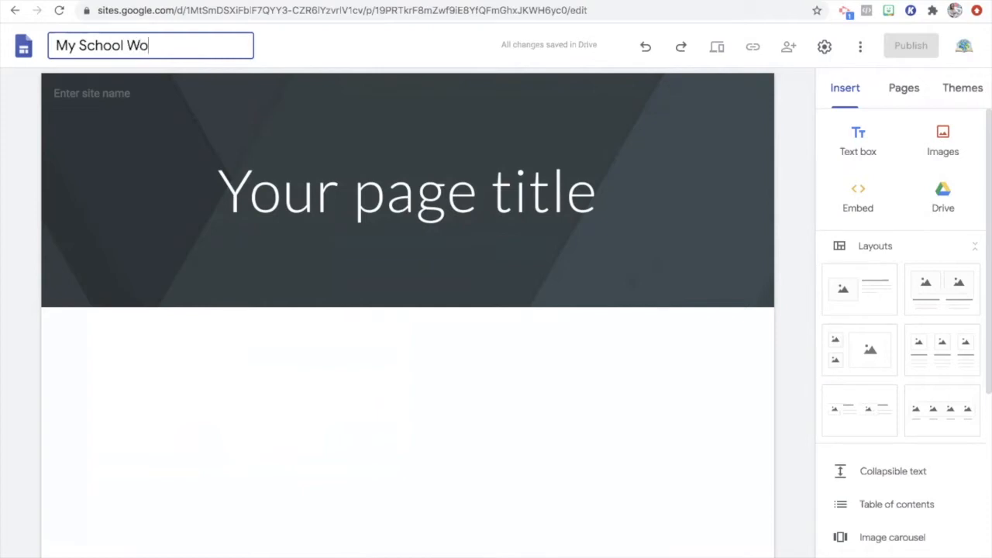
type("rk Portfolio")
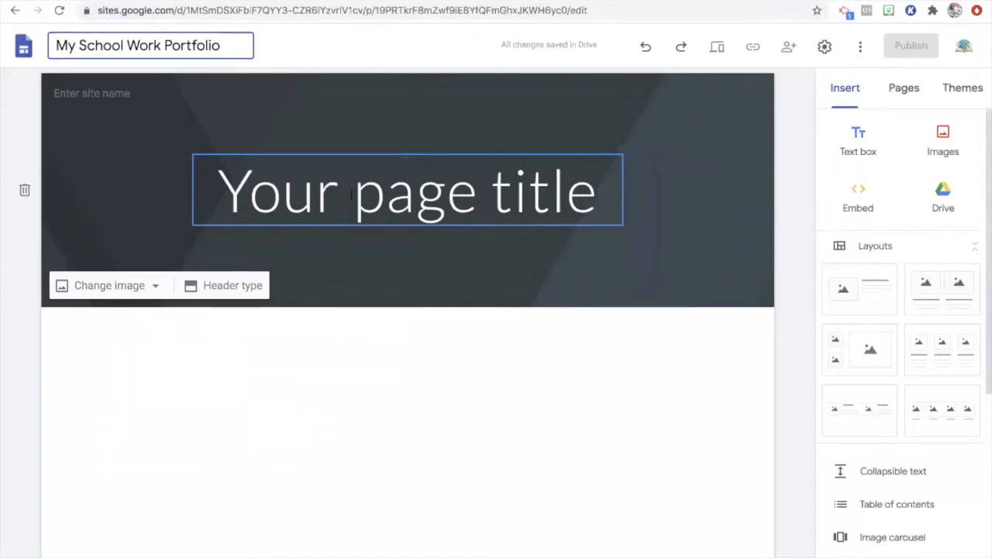
Apply the Aristotle theme to the site with the green accent colour
left_click(955, 91)
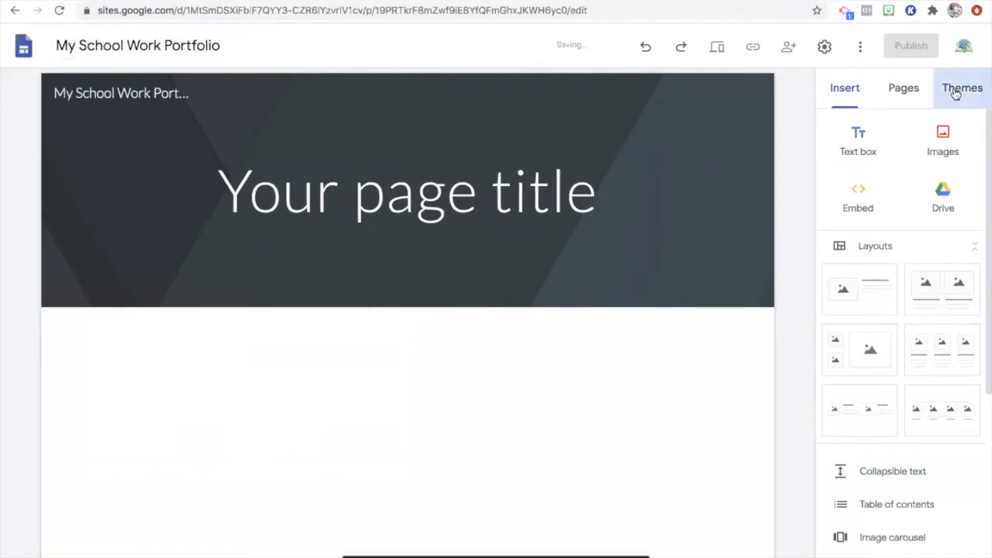
left_click(882, 286)
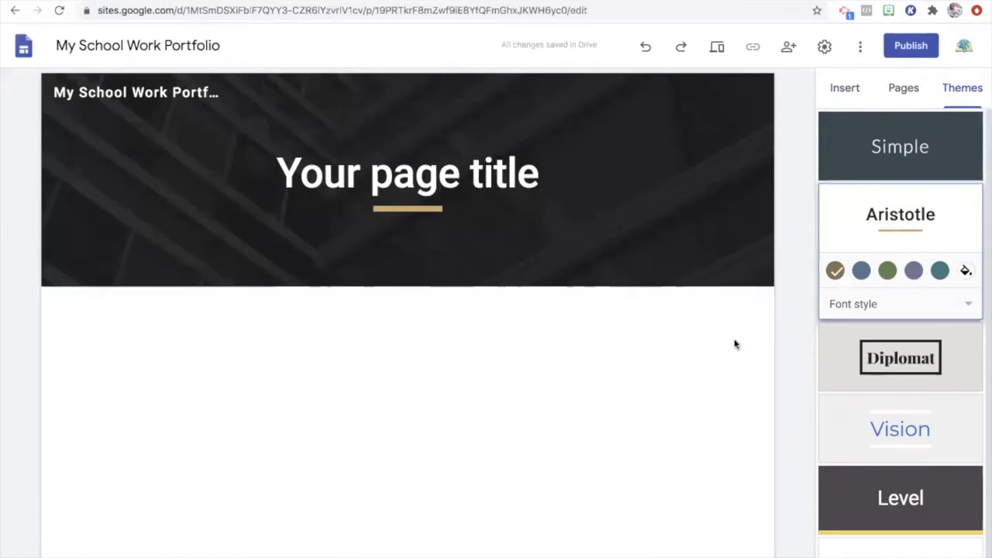
left_click(861, 269)
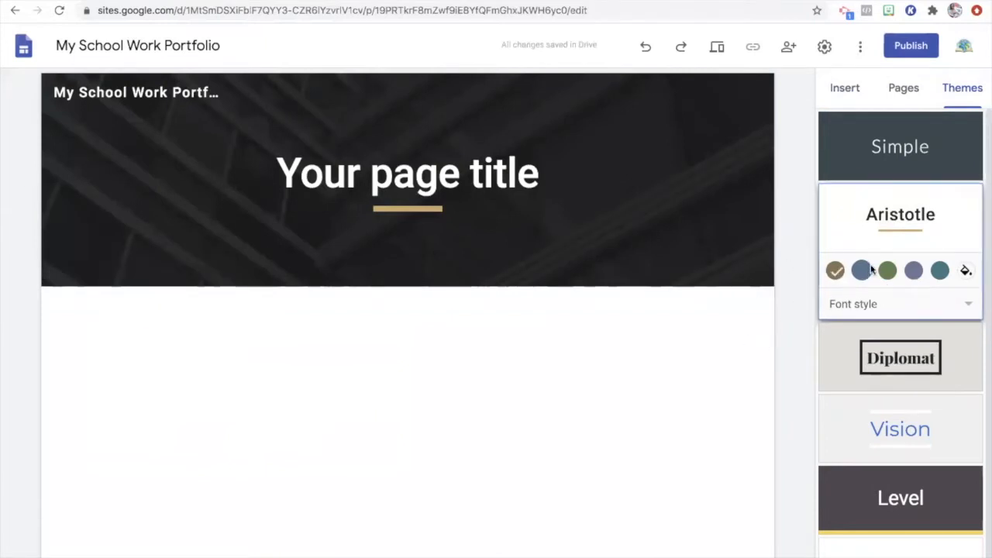
left_click(883, 271)
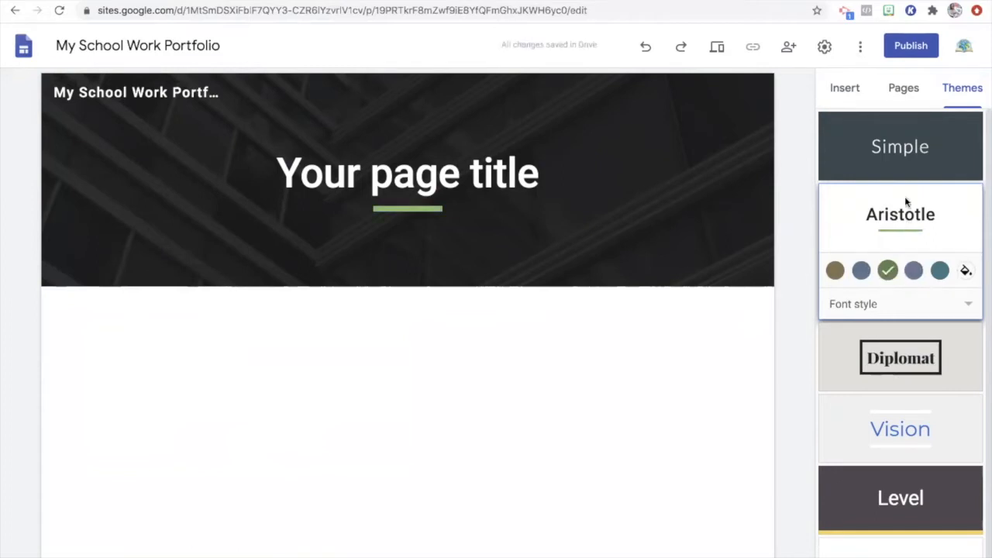
Try the Cover, Large banner, Banner and Title only header types on the page header, and return it to Banner
left_click(852, 92)
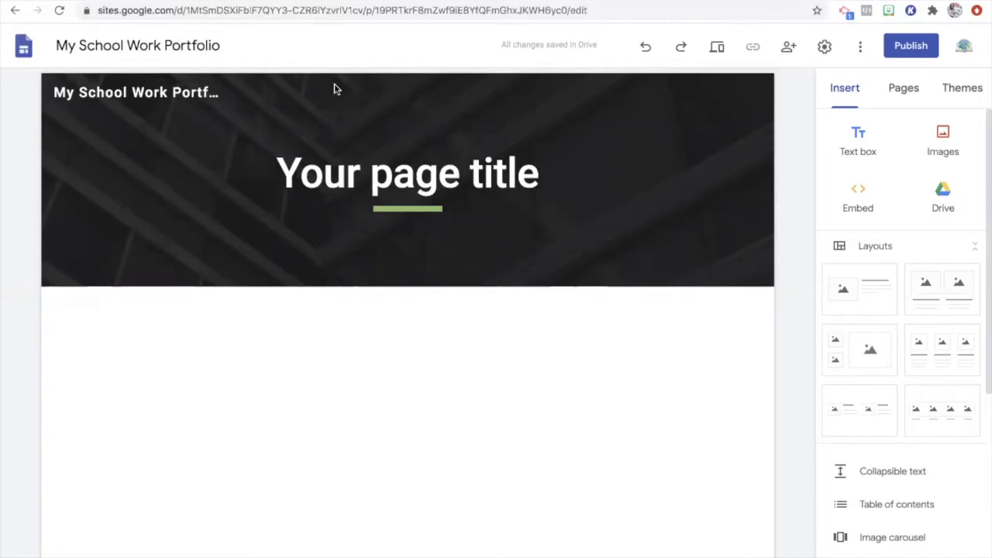
mouse_move(144, 248)
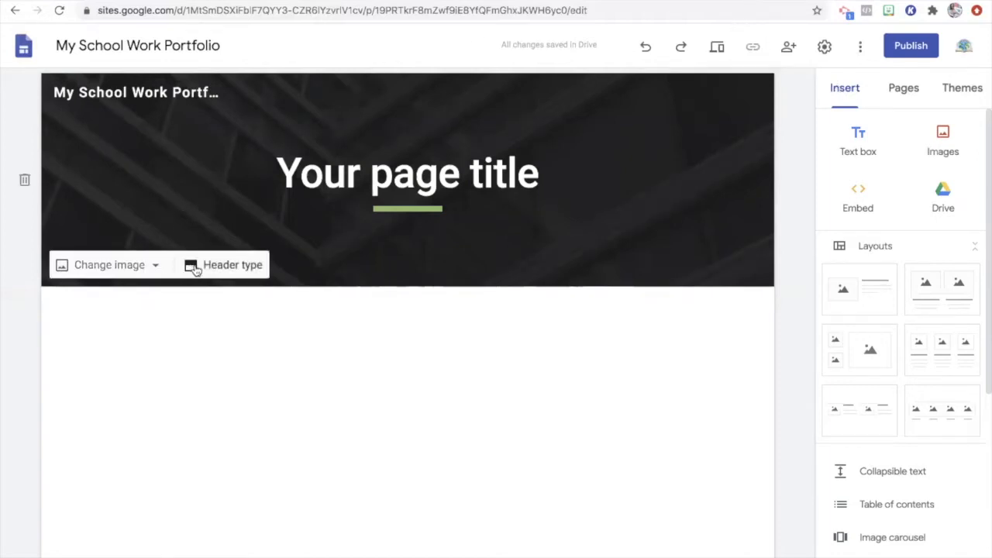
left_click(193, 267)
left_click(120, 264)
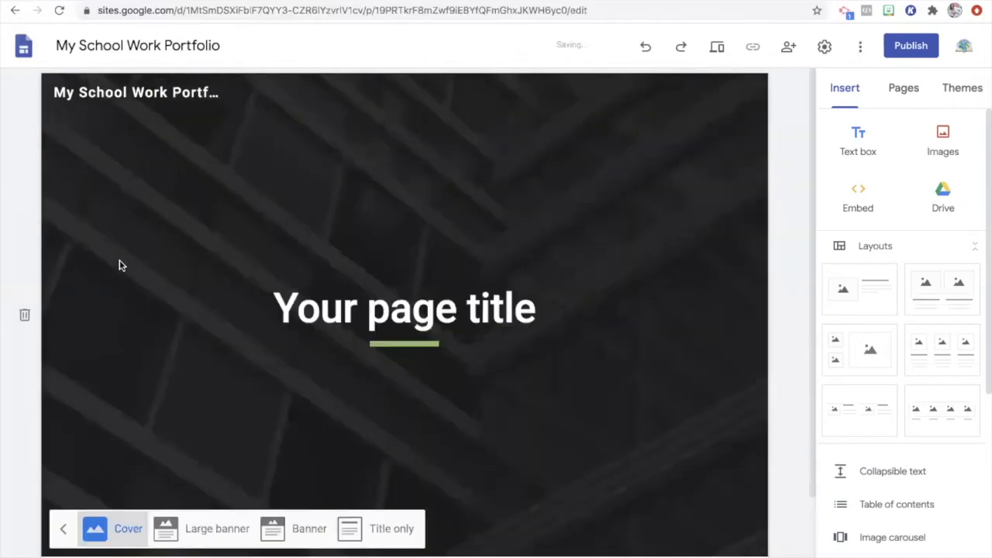
left_click(203, 555)
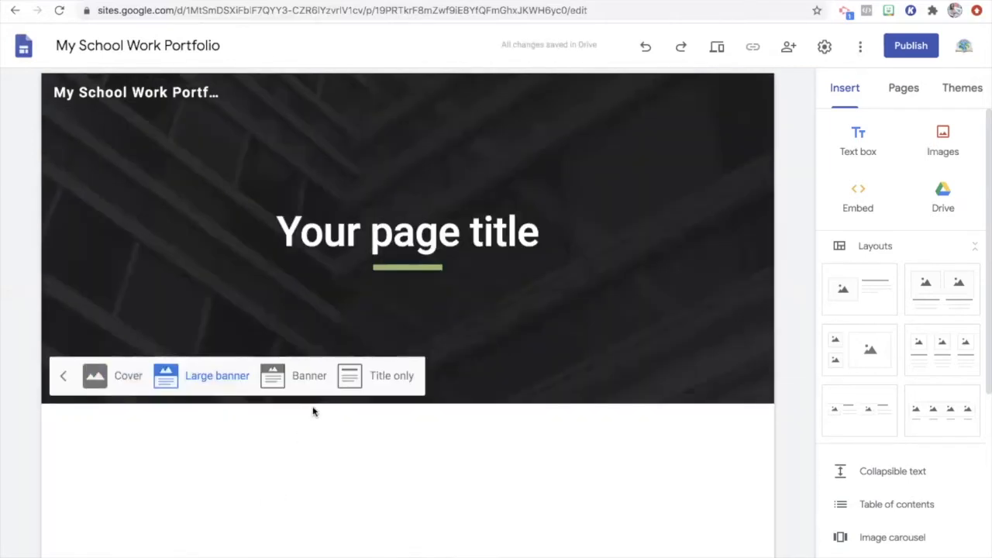
left_click(309, 375)
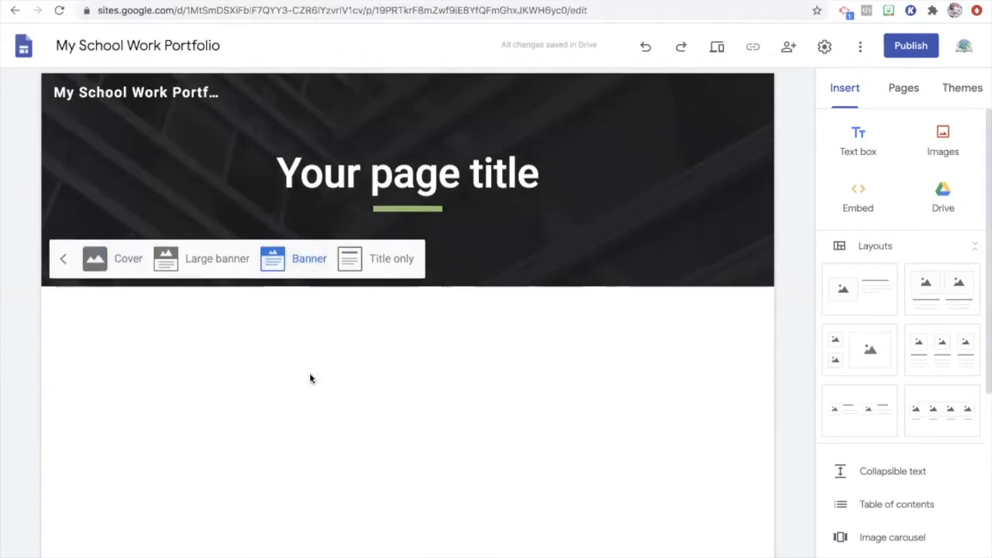
left_click(379, 262)
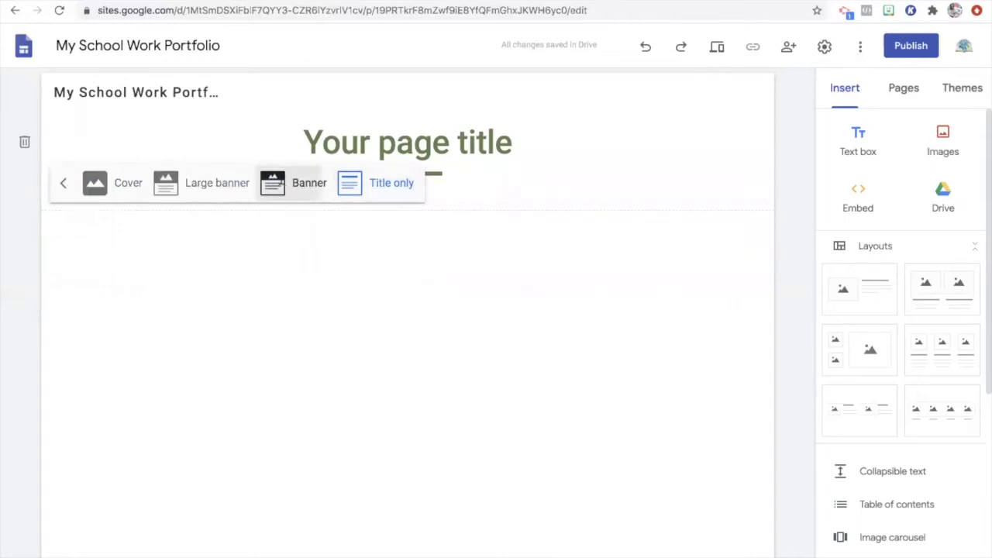
left_click(275, 183)
left_click(66, 262)
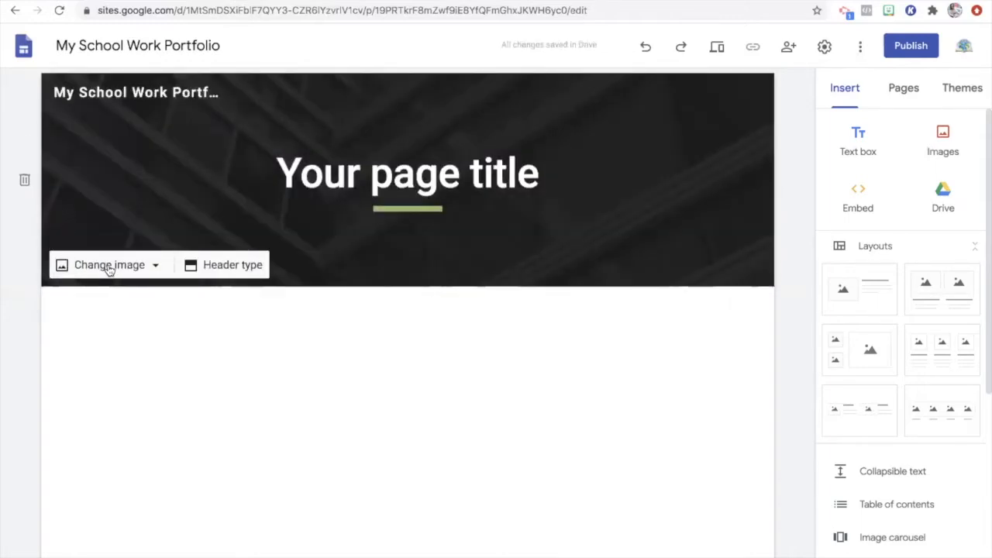
Replace the header image with the blurred turquoise beach picture from the image gallery
left_click(109, 266)
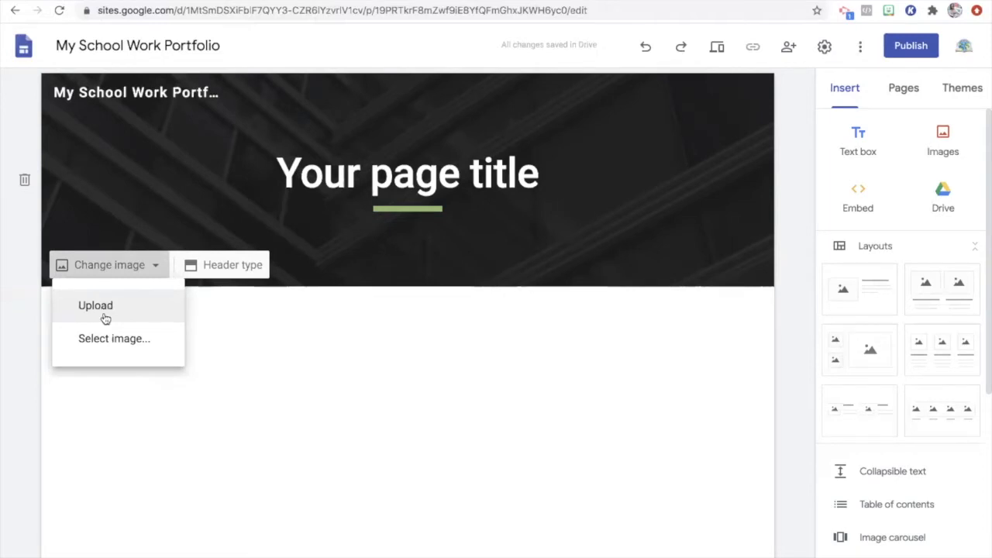
left_click(105, 340)
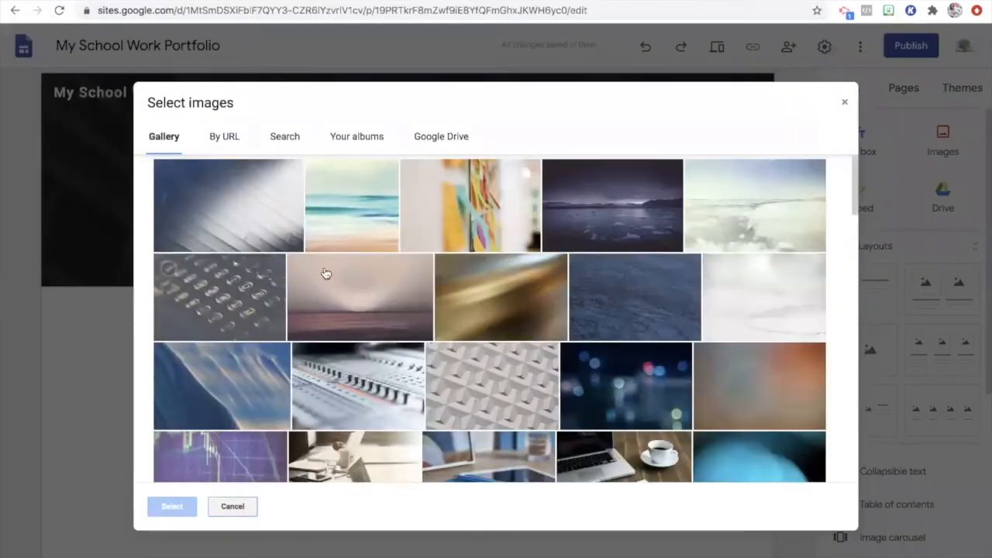
left_click(367, 217)
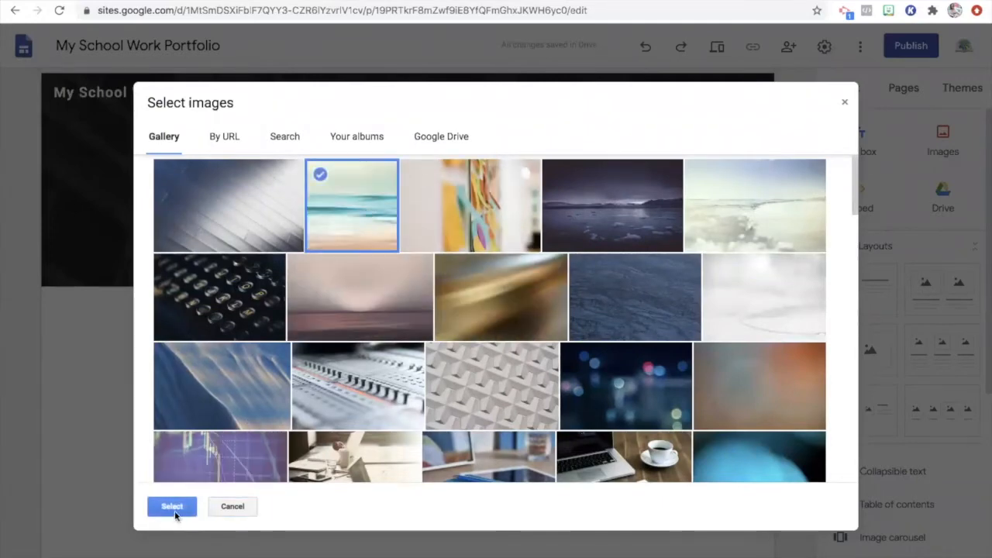
left_click(177, 512)
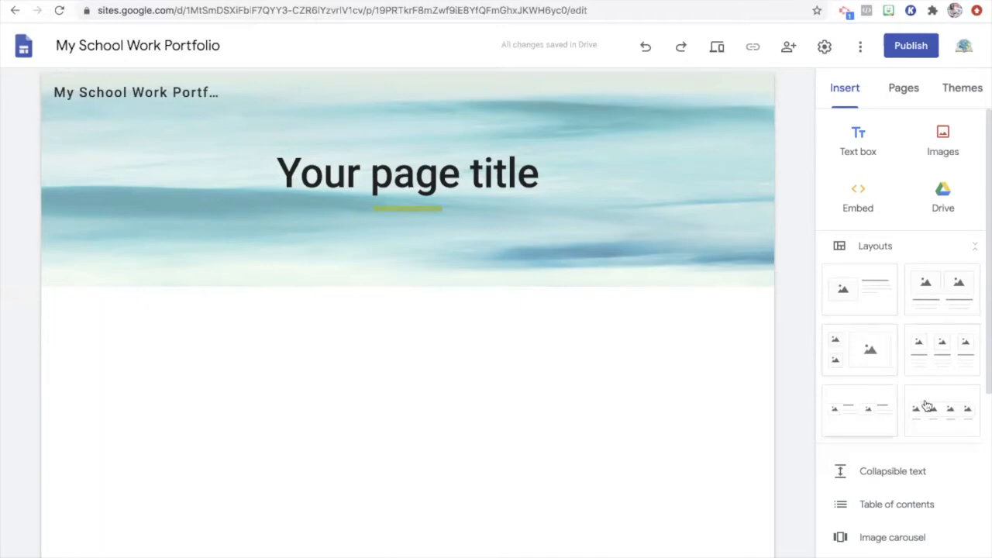
Add an empty text box below the header and delete its section
left_click(859, 133)
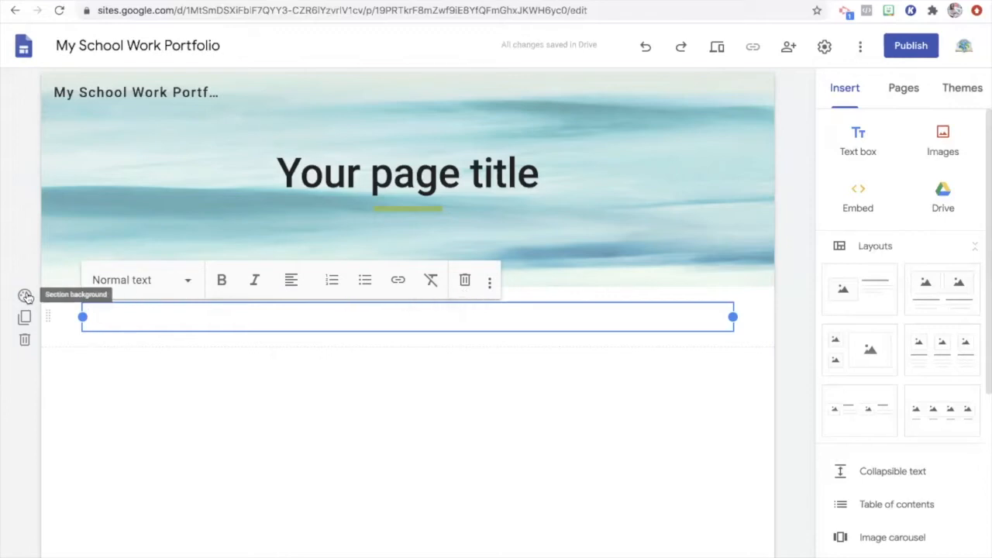
left_click(25, 340)
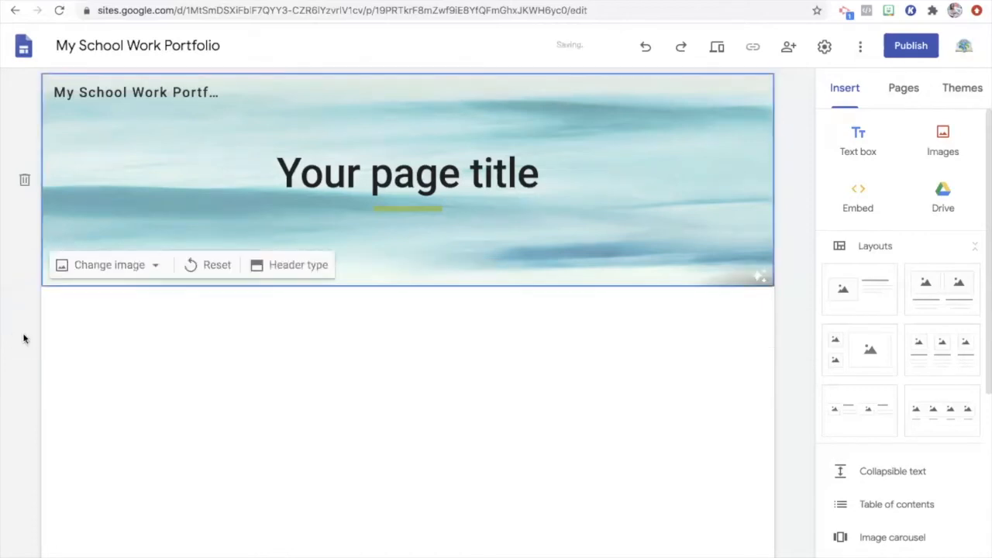
left_click(941, 135)
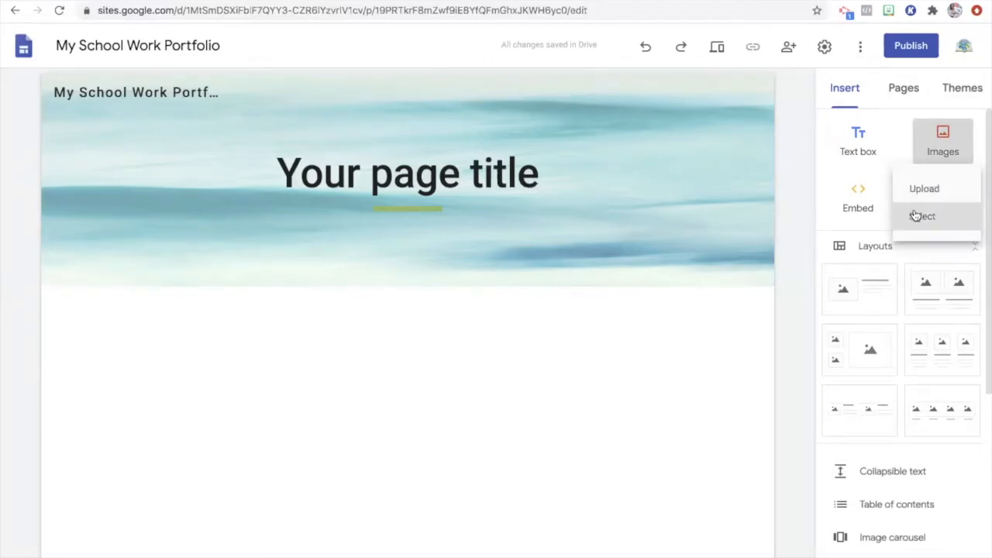
left_click(851, 191)
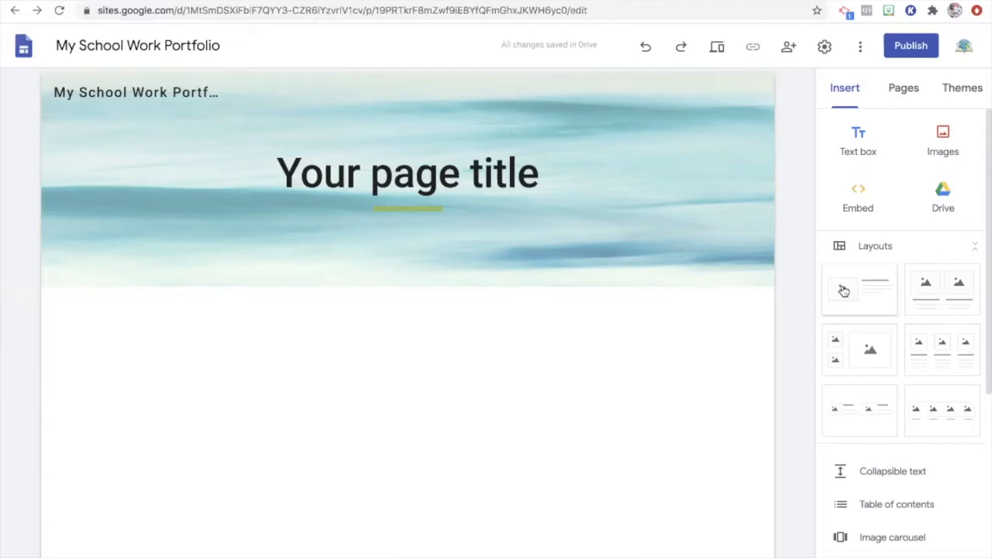
Try the layout with one image beside text below the header, title it "My Life", and delete the section
left_click_drag(844, 292, 414, 367)
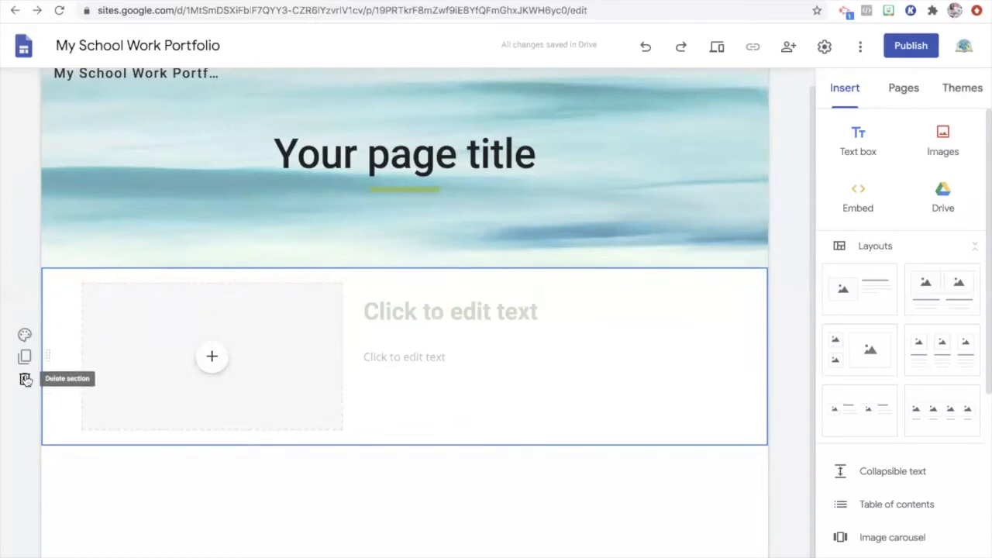
left_click(212, 357)
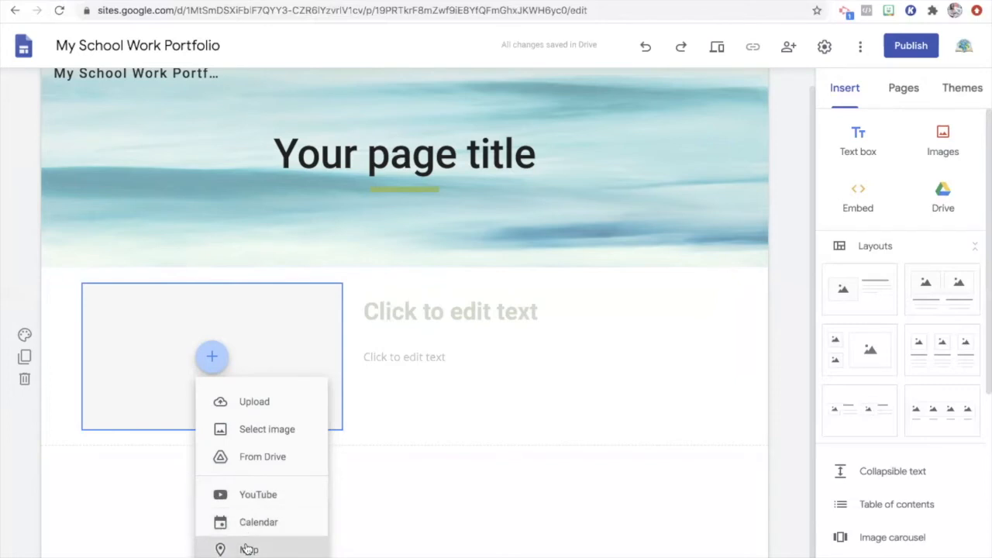
left_click(459, 324)
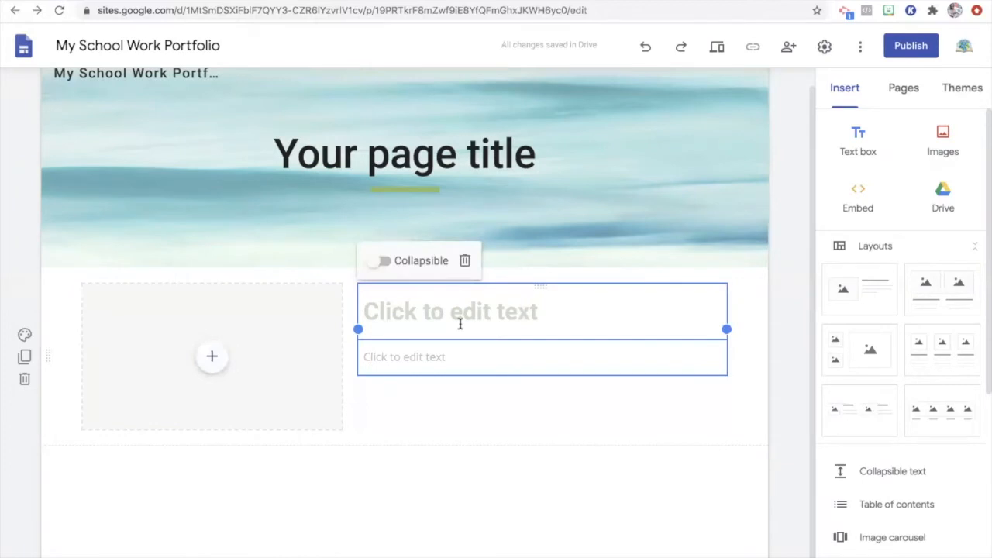
left_click(537, 318)
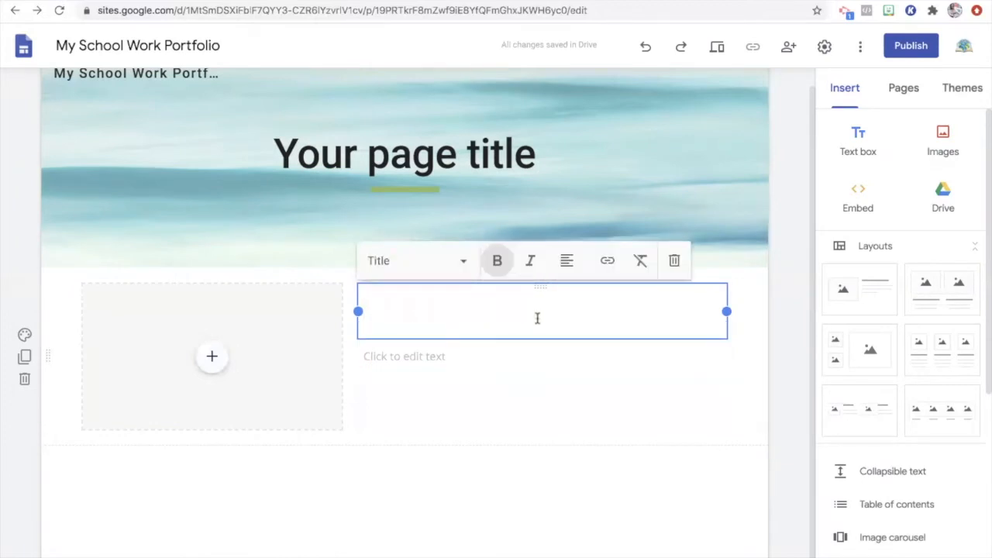
type("My Live")
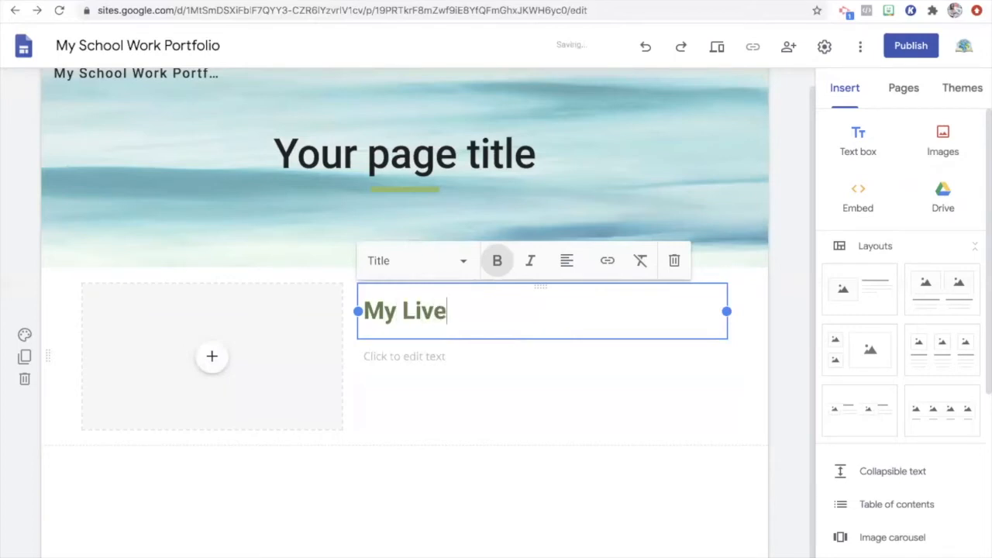
key("BackSpace")
key("BackSpace")
type("fe")
left_click(456, 361)
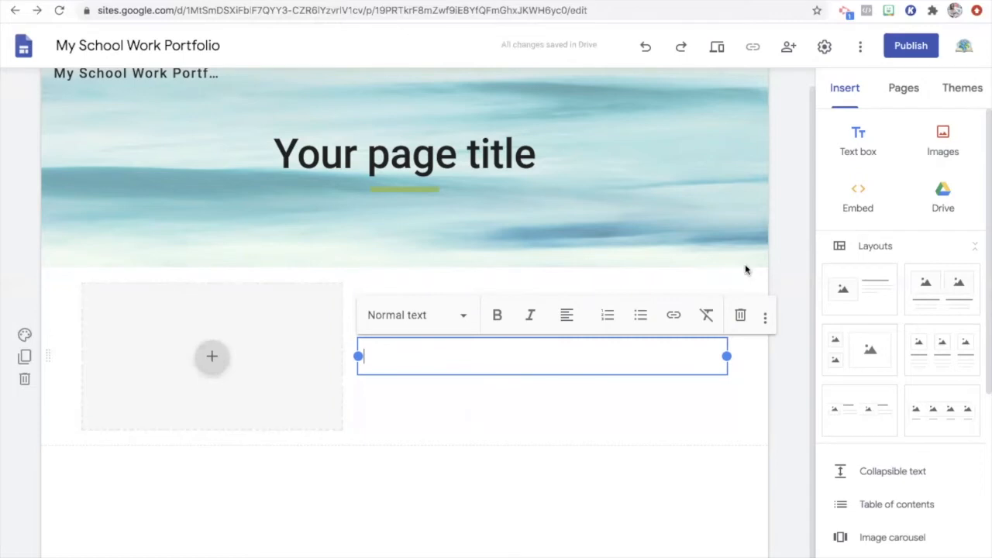
left_click(25, 379)
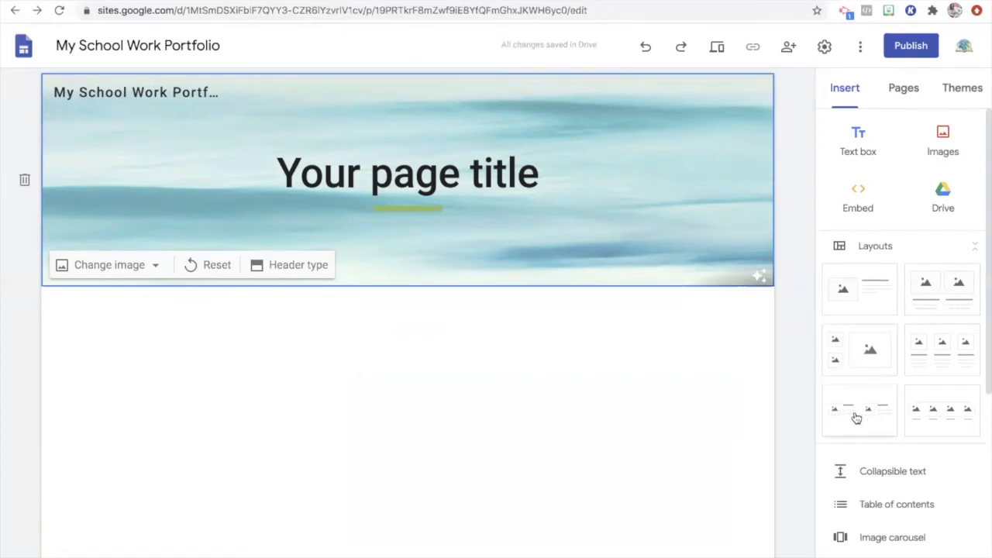
Insert an empty collapsible text block on the home page, with a table of contents above it
scroll(900, 354, "down", 1)
scroll(899, 354, "down", 3)
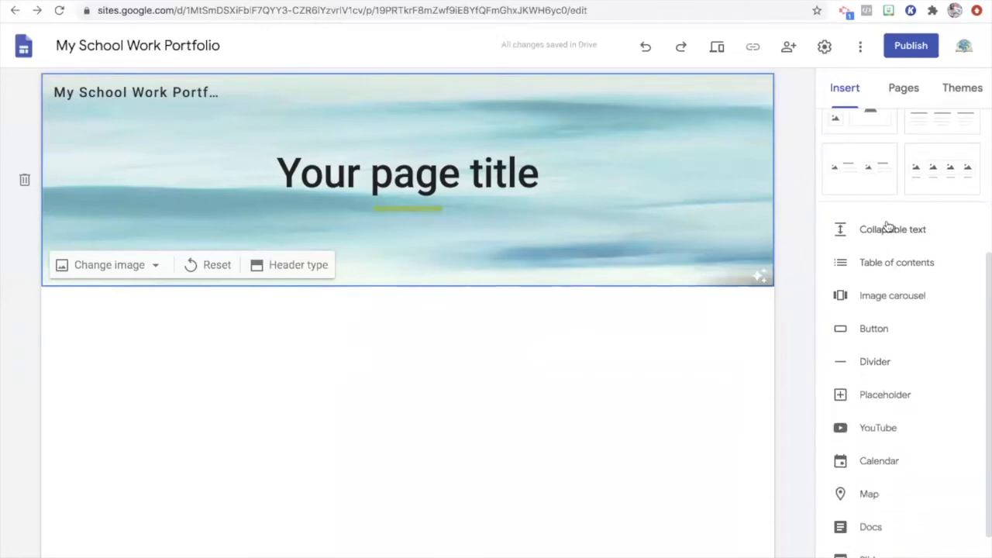
left_click(889, 226)
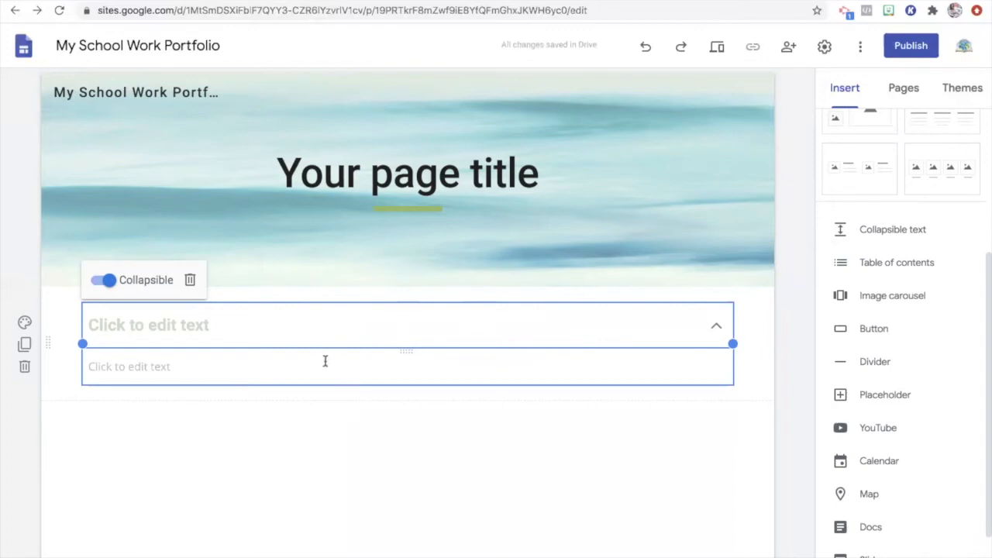
left_click(878, 266)
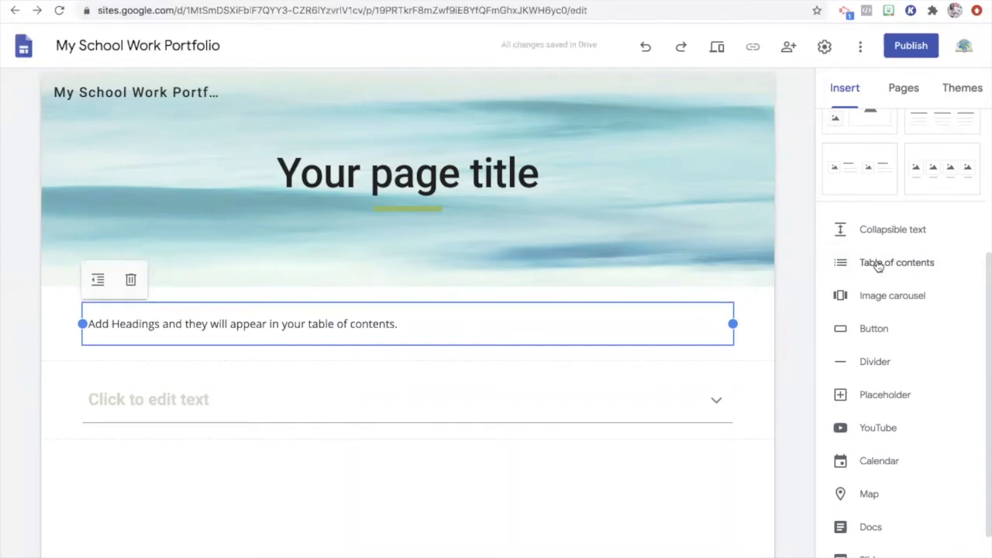
Examine the setup dialogs for inserting an image carousel and a button, and cancel both
left_click(880, 297)
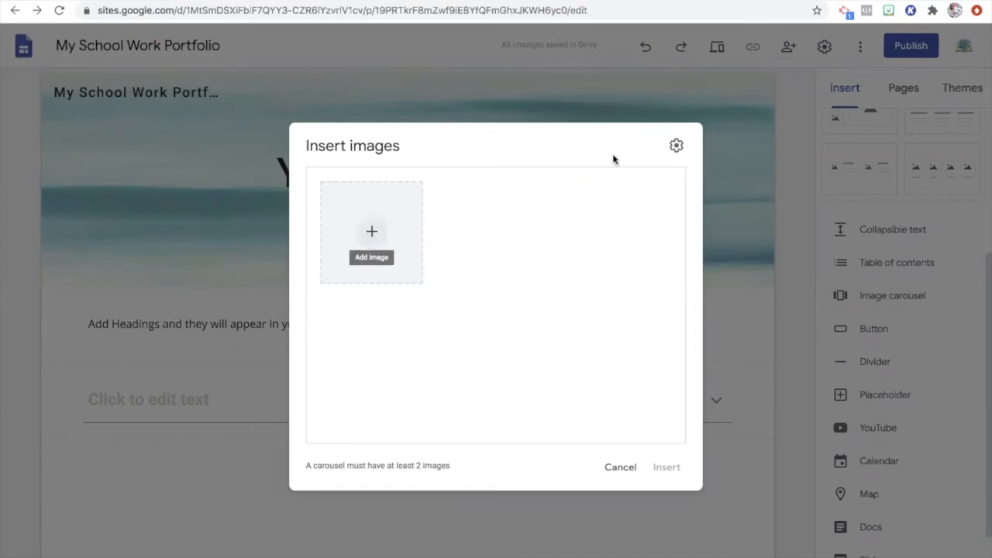
left_click(620, 468)
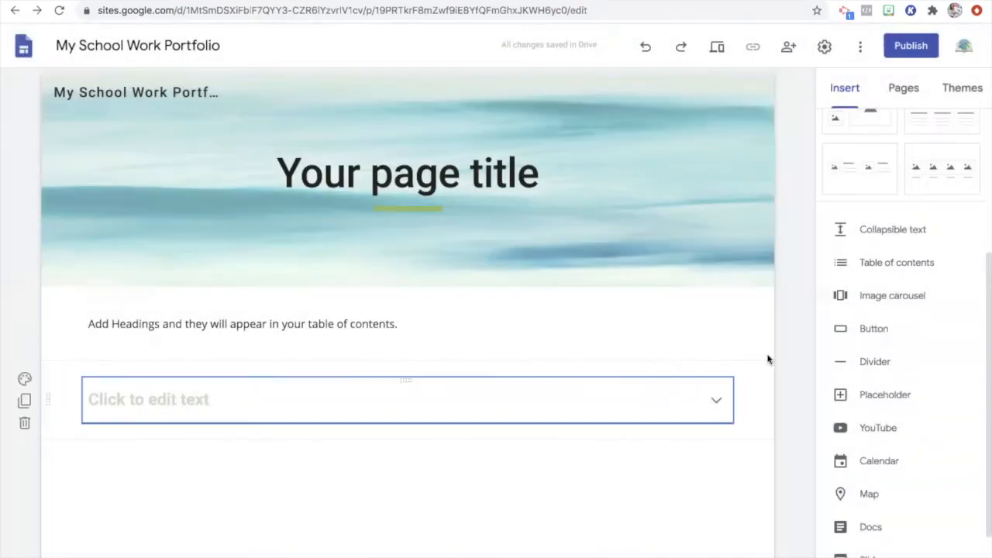
left_click(866, 330)
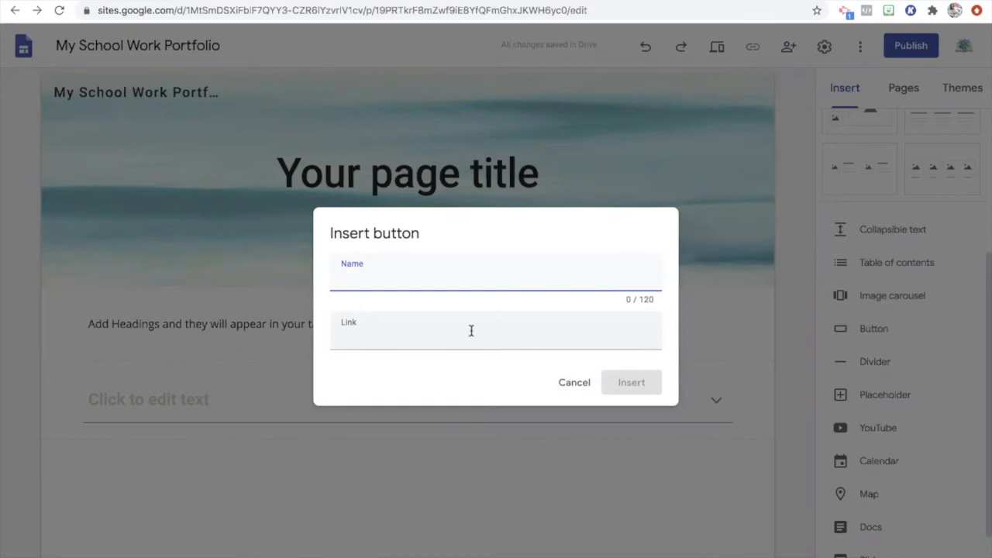
left_click(577, 380)
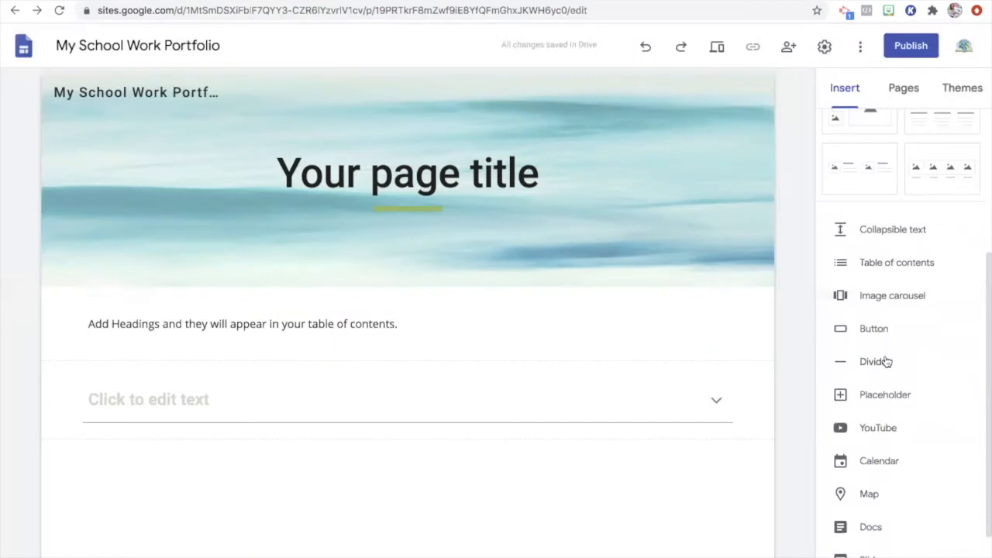
Add a divider and an empty placeholder between the table of contents and the collapsible text
left_click(876, 362)
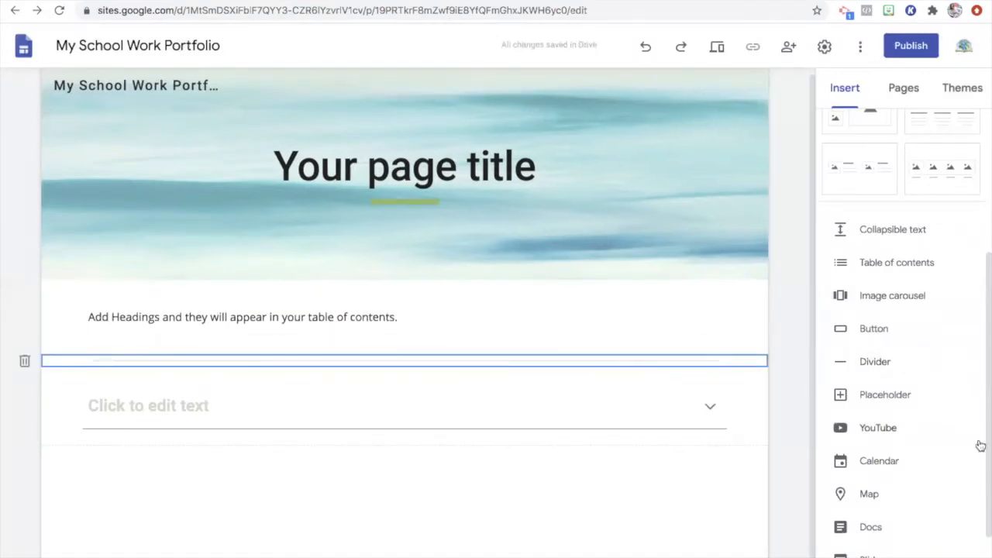
left_click(876, 395)
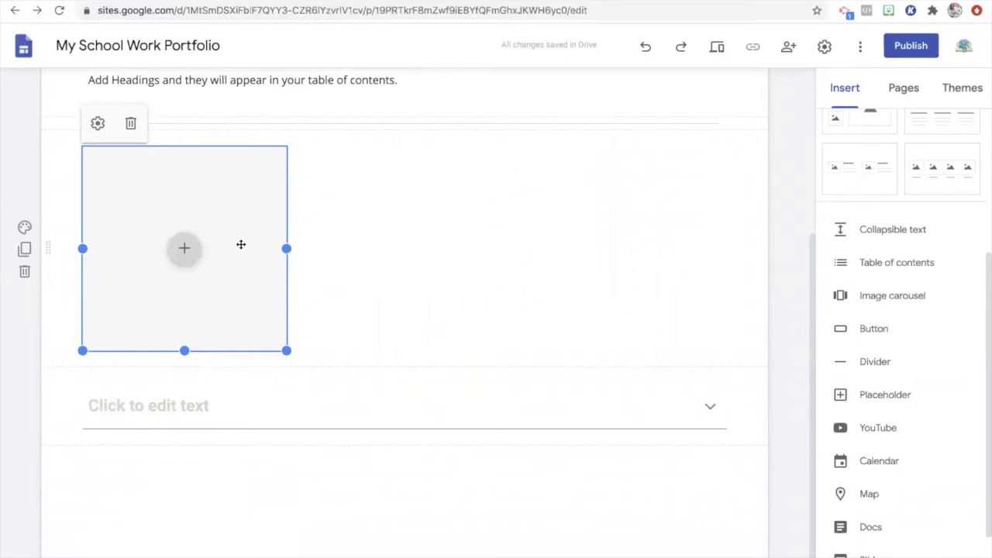
View the YouTube video search dialog, close it, and review the remaining insertable content types
left_click(884, 429)
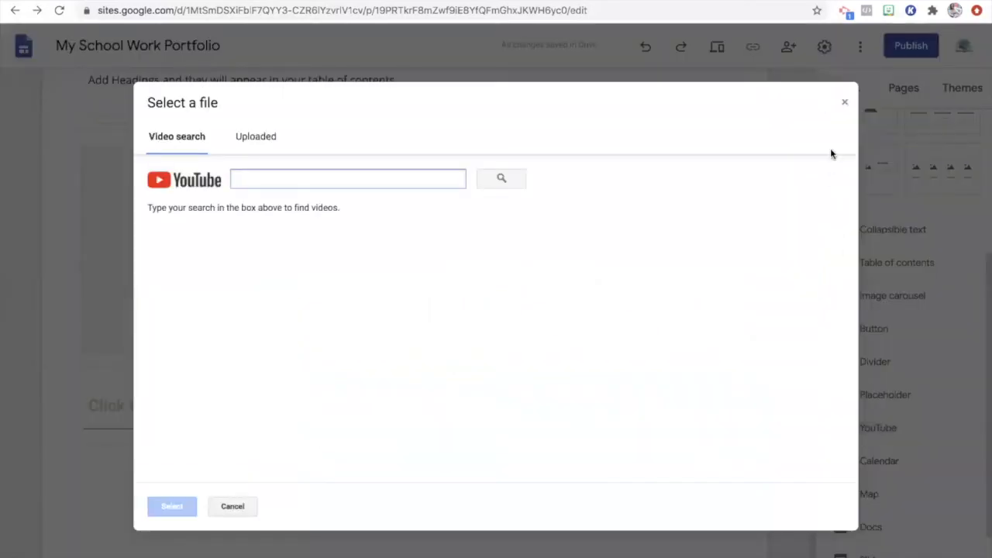
left_click(845, 103)
scroll(926, 477, "down", 2)
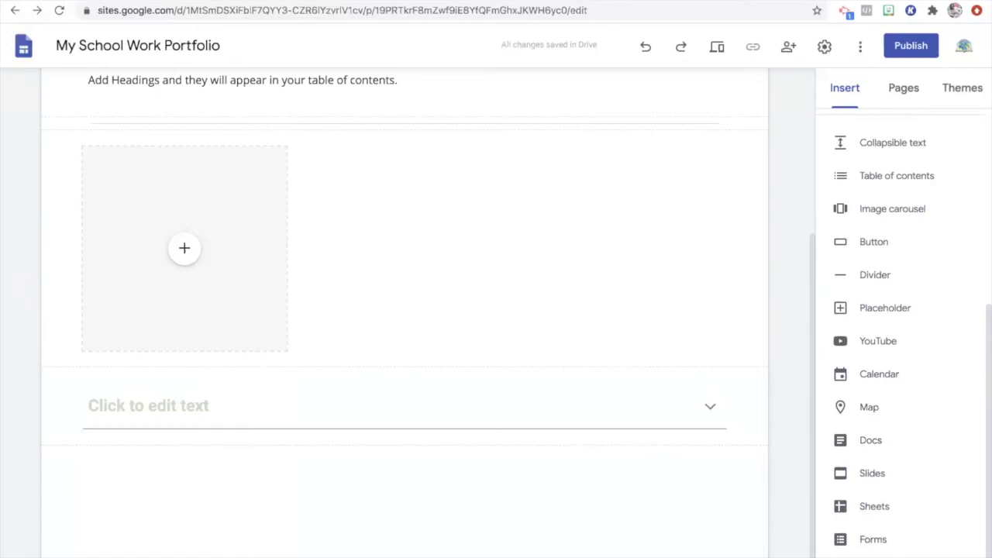
scroll(659, 452, "up", 3)
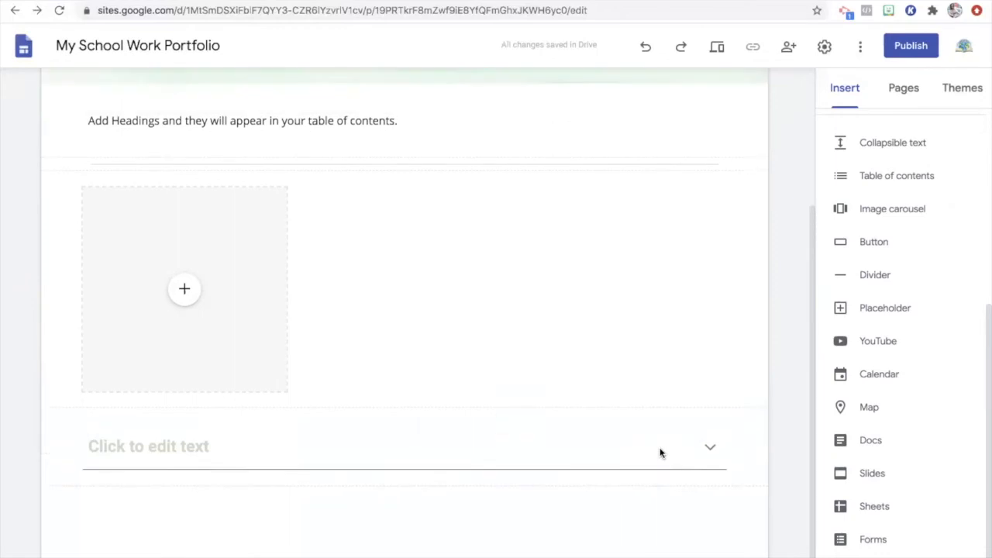
scroll(660, 452, "up", 3)
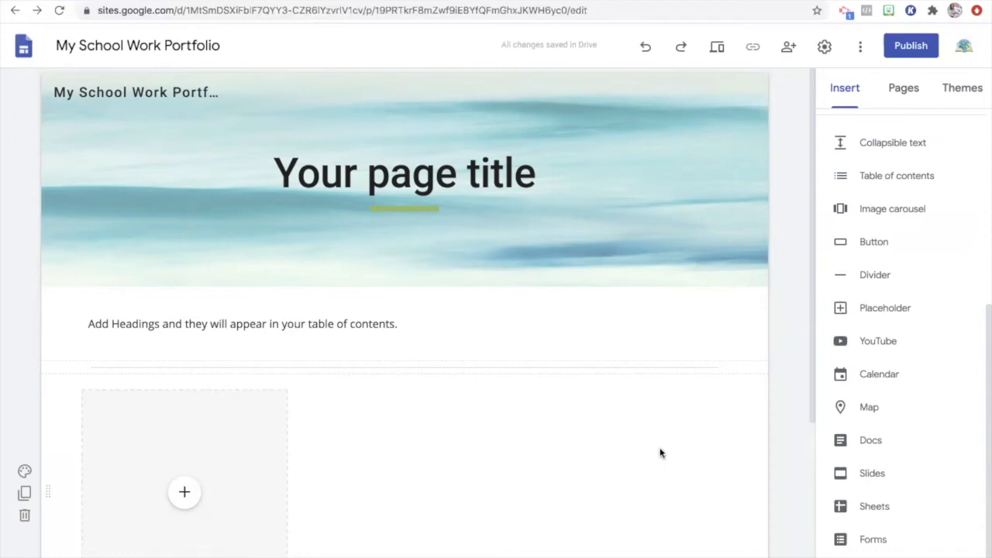
Add a new page named "About Me" to the site
left_click(904, 92)
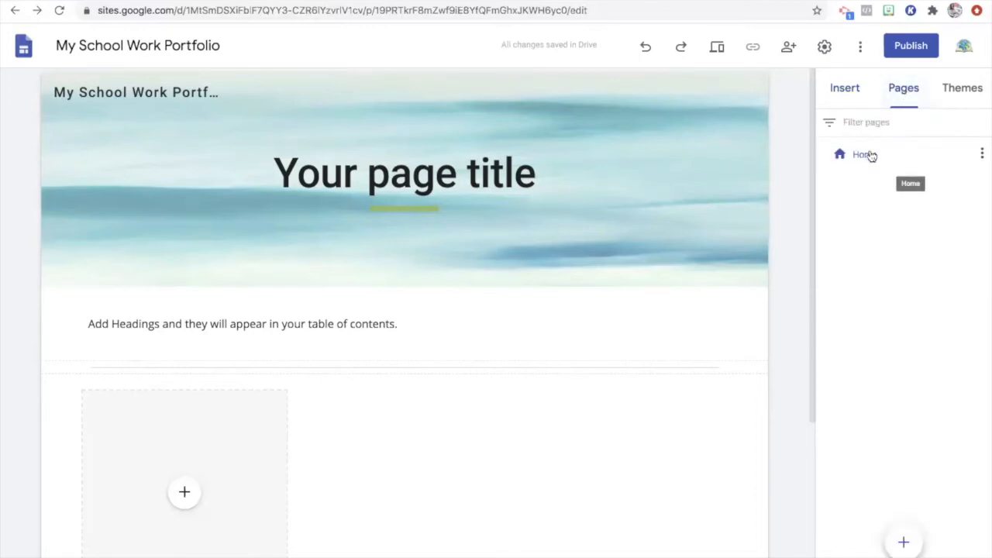
mouse_move(904, 542)
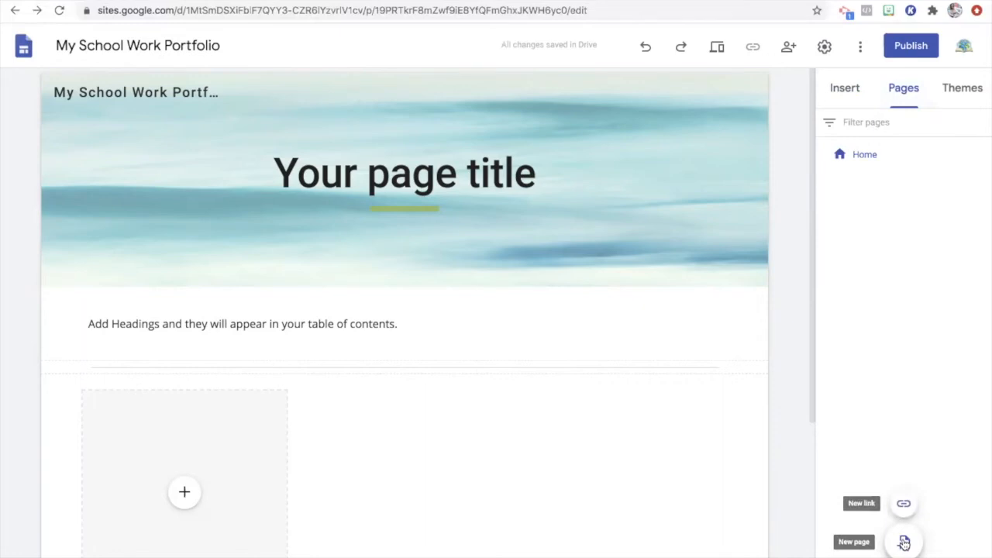
left_click(904, 543)
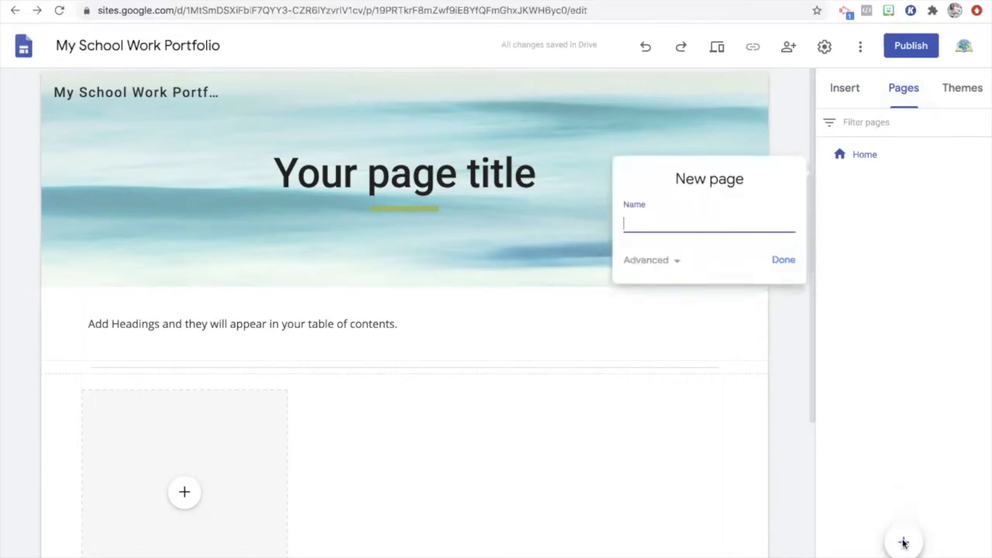
type("About Me")
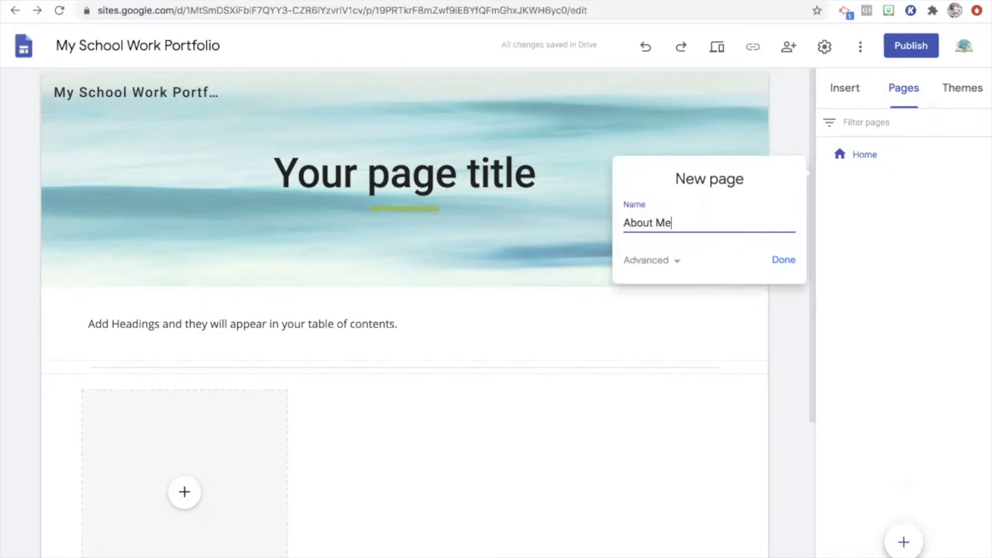
left_click(783, 261)
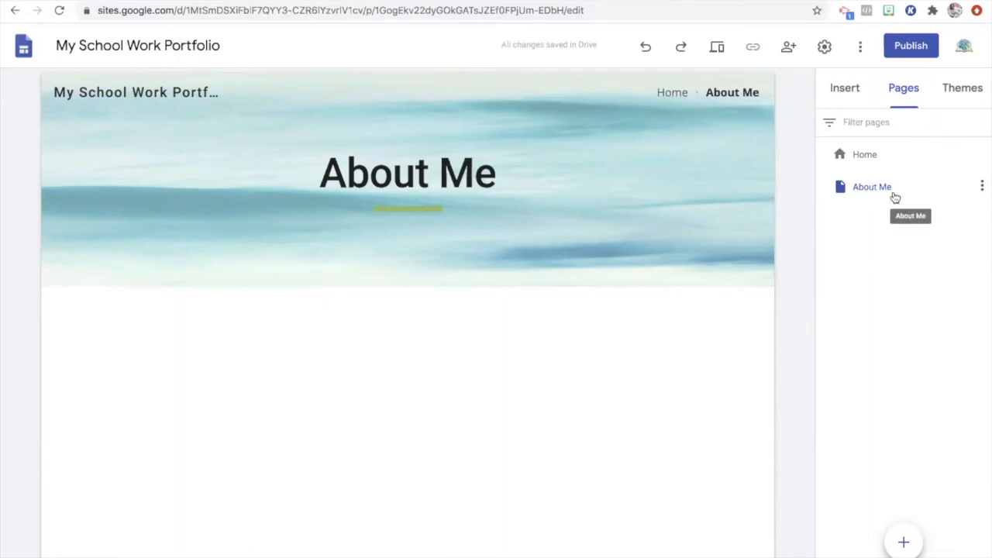
left_click(854, 89)
scroll(871, 152, "up", 2)
scroll(871, 151, "up", 3)
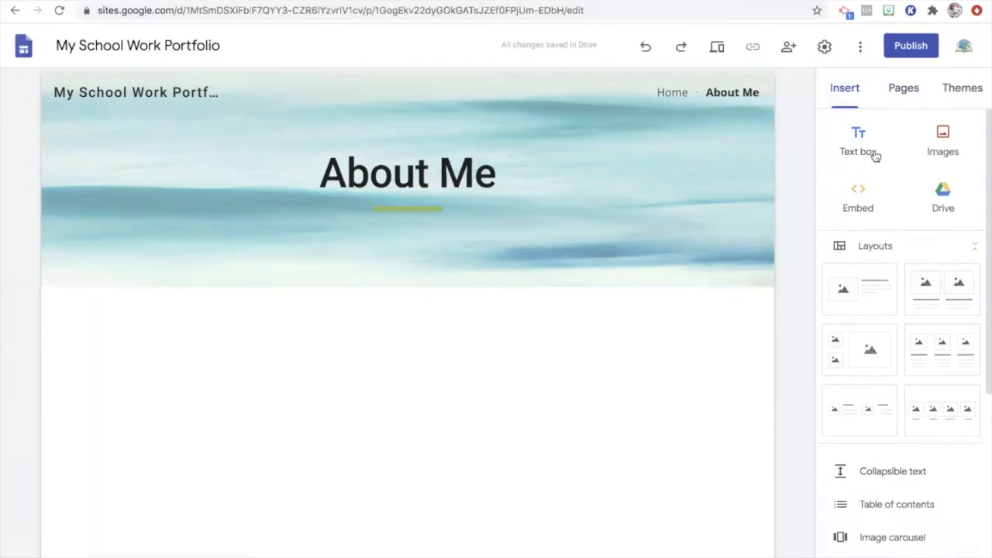
Add a new page named "Personal Narrative" to the site
left_click(903, 91)
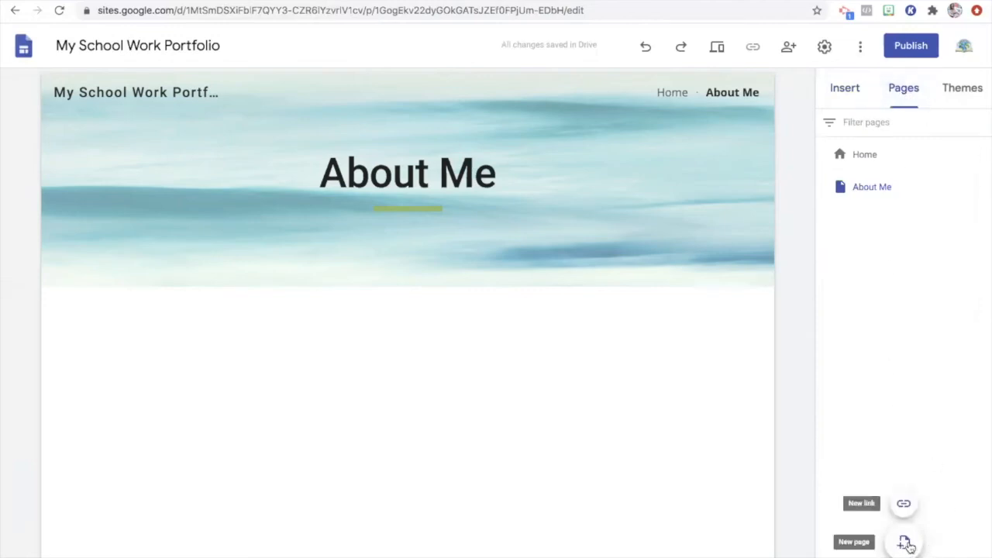
left_click(905, 545)
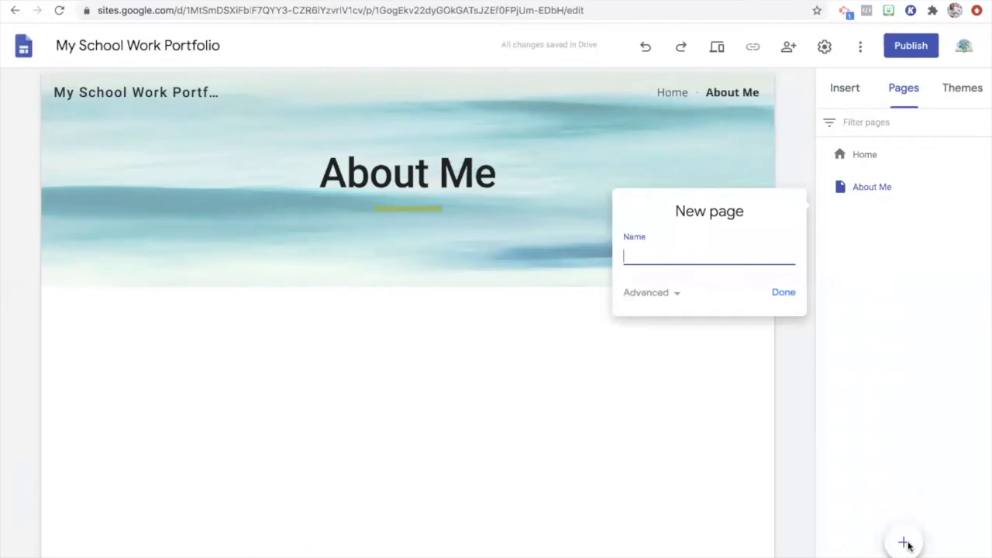
type("Personal Narrative")
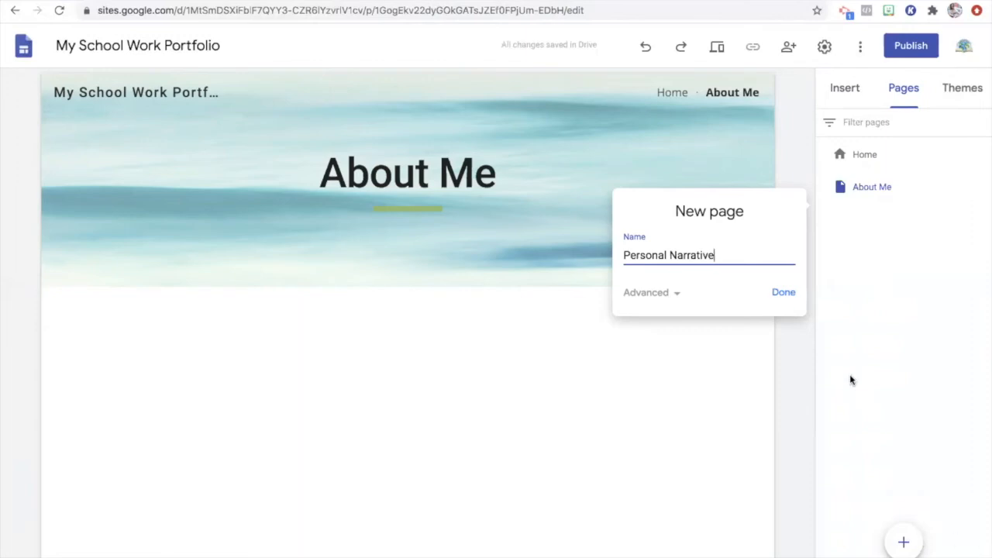
left_click(784, 294)
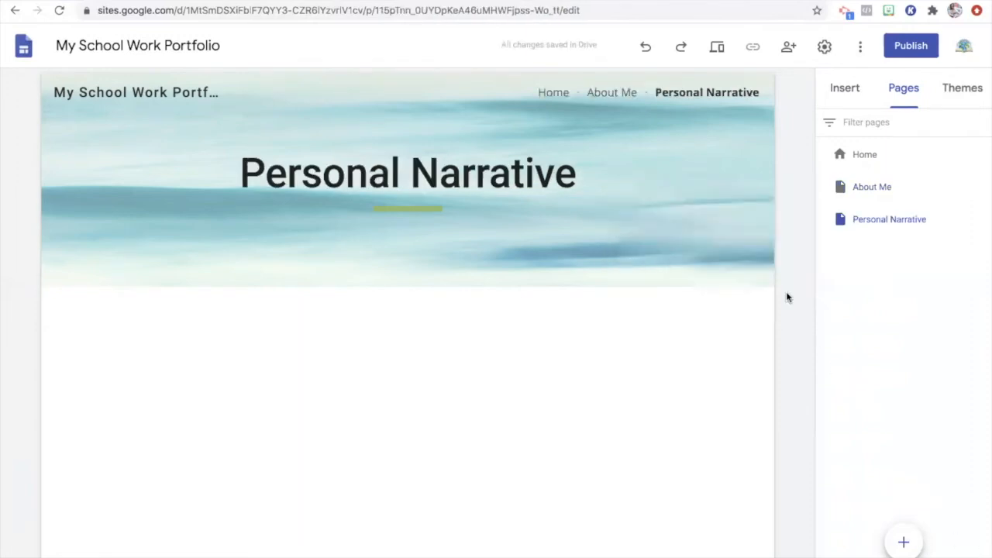
Insert an empty collapsible text block below the header of the Personal Narrative page
left_click(855, 90)
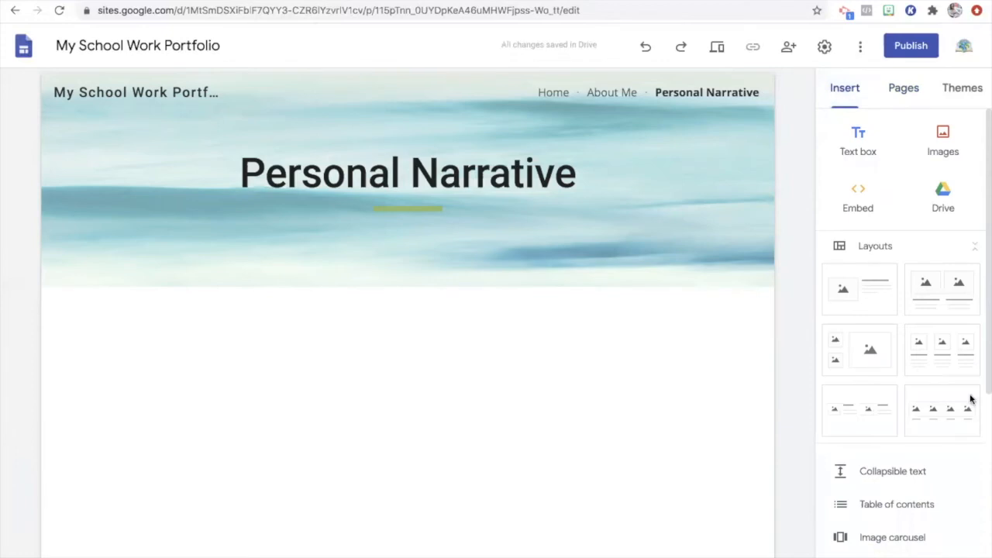
scroll(943, 445, "down", 1)
scroll(944, 445, "down", 1)
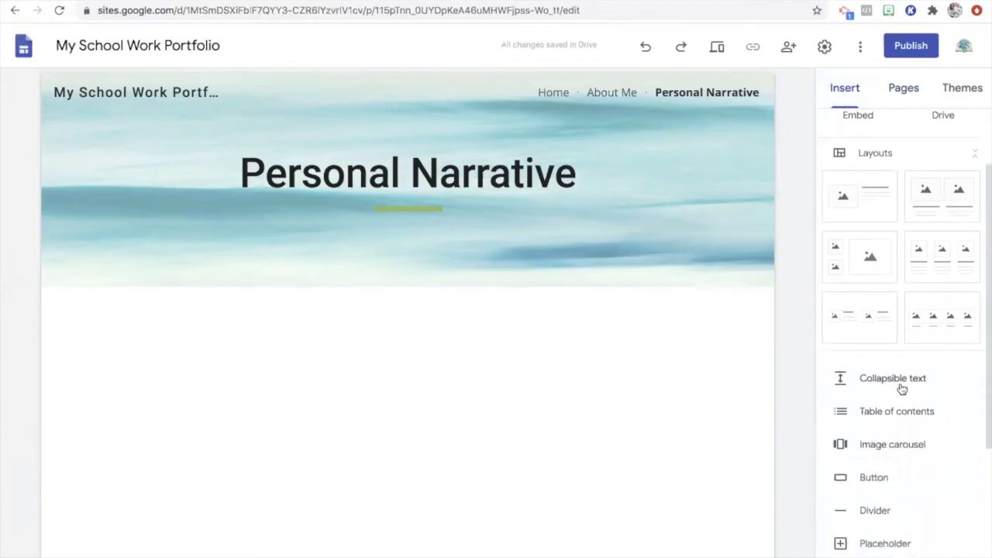
left_click(897, 385)
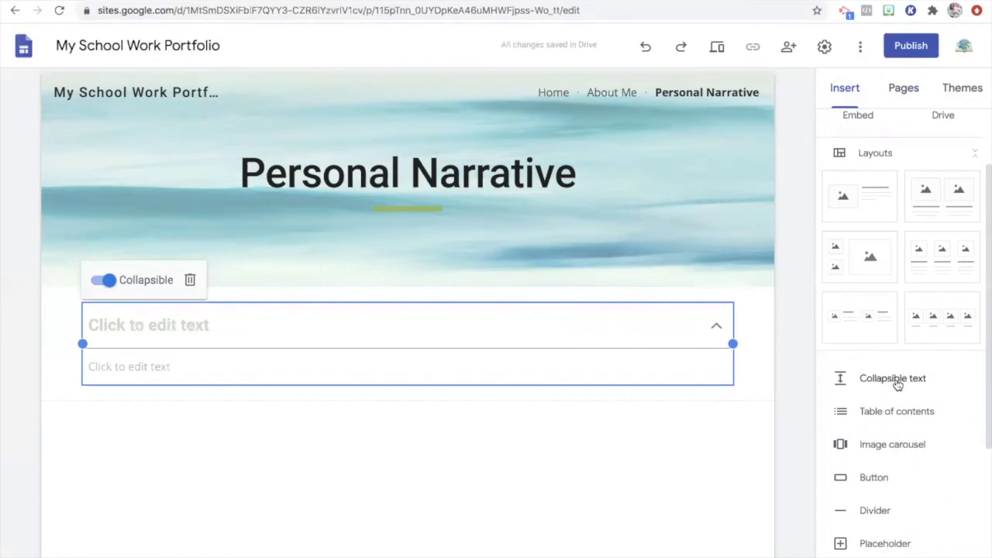
Check the recent Docs files available for insertion, and close the list
scroll(897, 386, "down", 3)
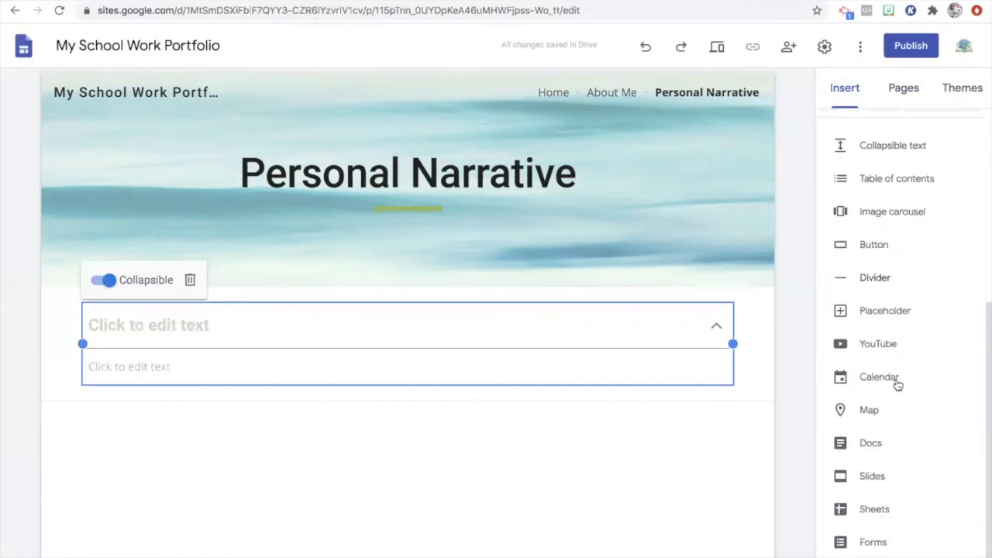
left_click(875, 439)
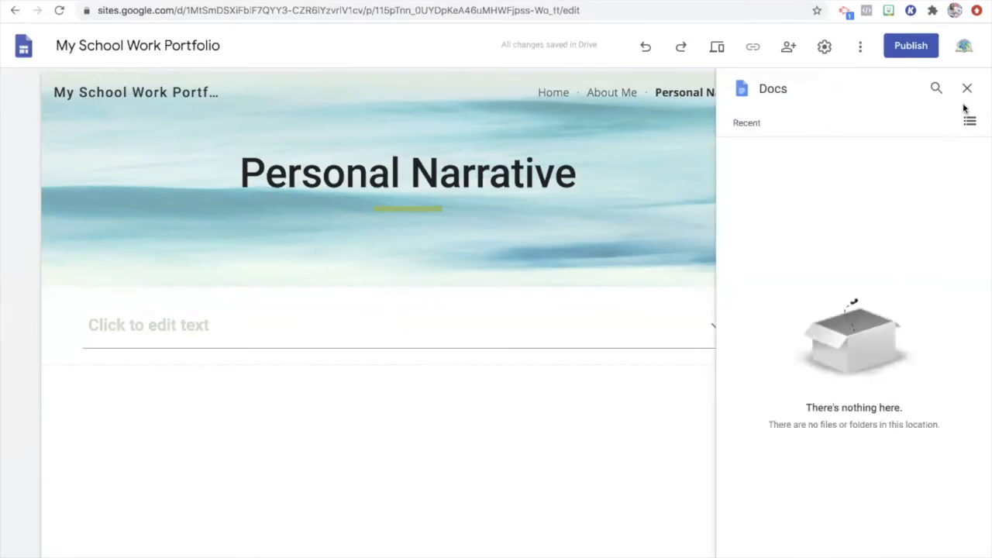
left_click(967, 93)
Insert the layout with two small images beside one large image below the collapsible text
scroll(899, 269, "up", 4)
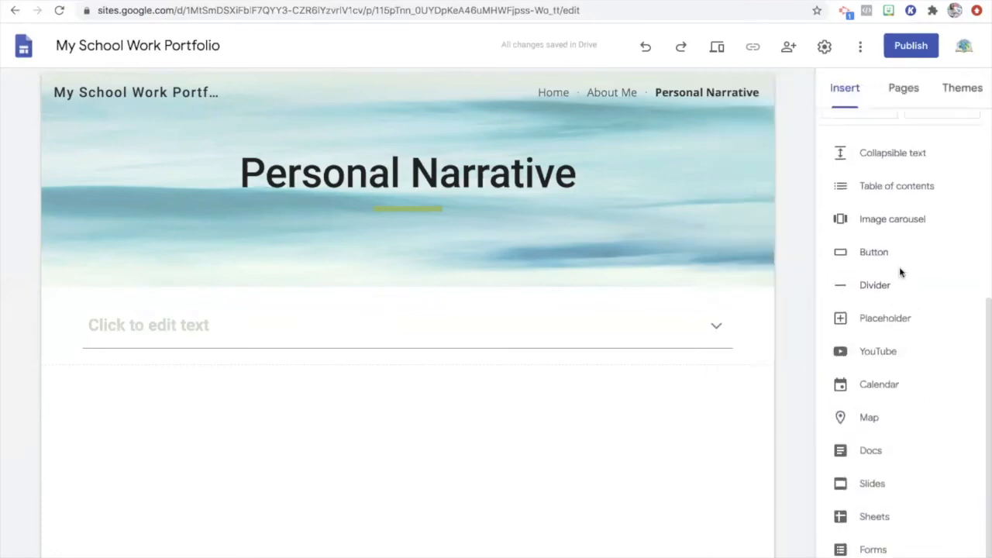
scroll(901, 272, "up", 1)
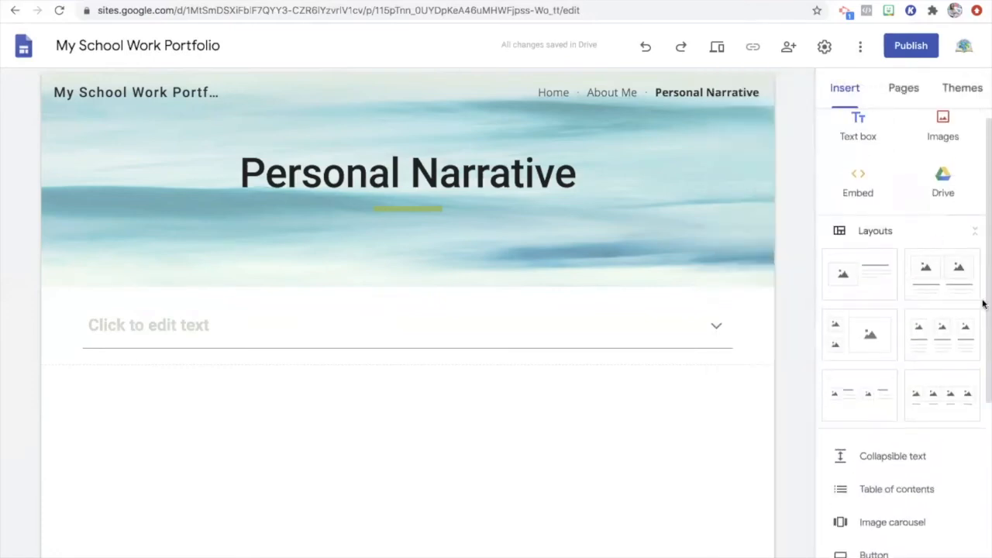
left_click(851, 352)
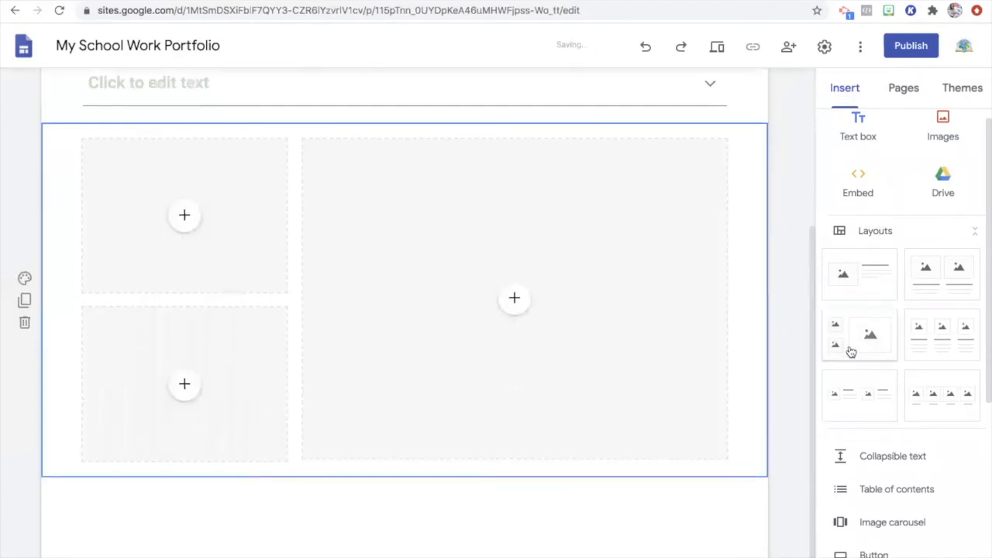
View the image carousel dialog on the Personal Narrative page and cancel it
scroll(850, 352, "down", 2)
scroll(851, 352, "down", 5)
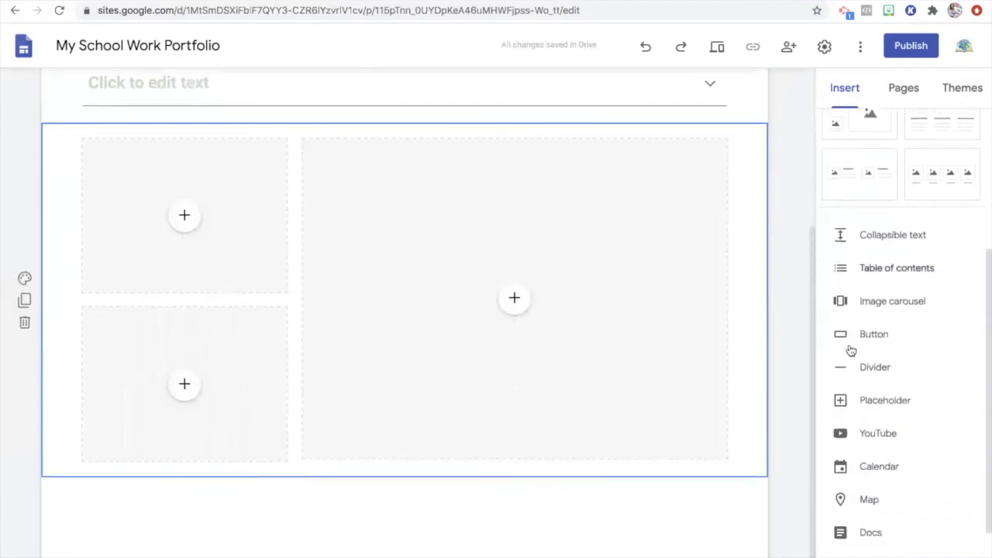
left_click(878, 300)
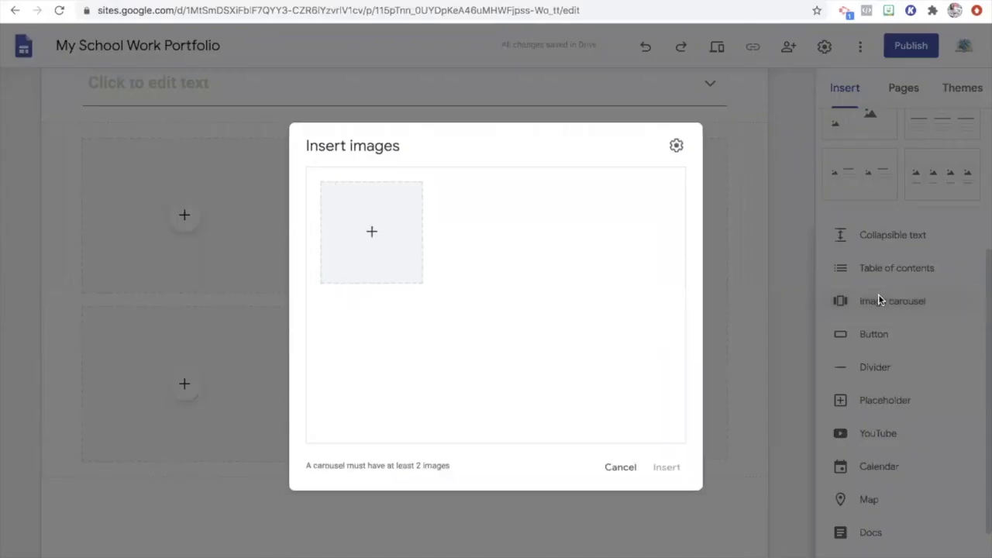
left_click(620, 468)
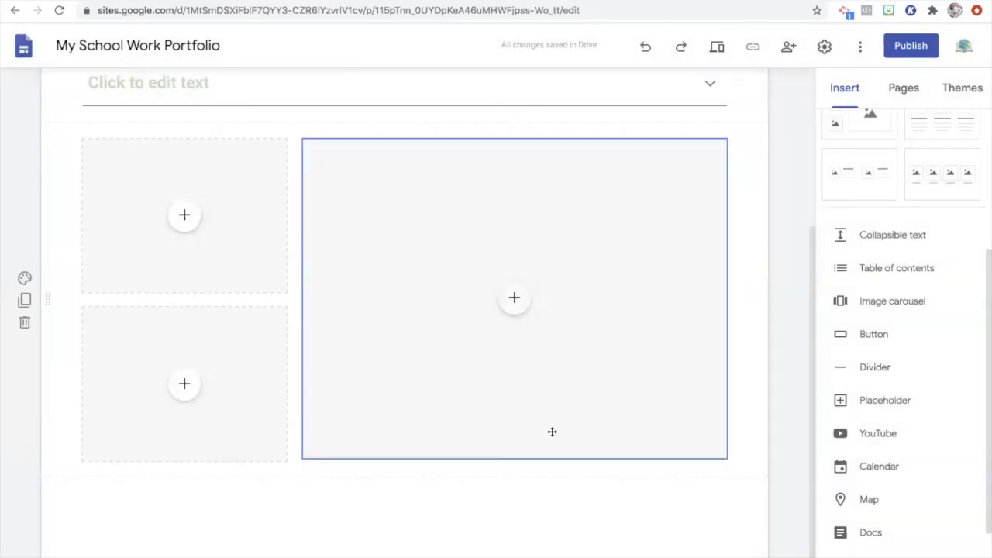
scroll(552, 432, "up", 3)
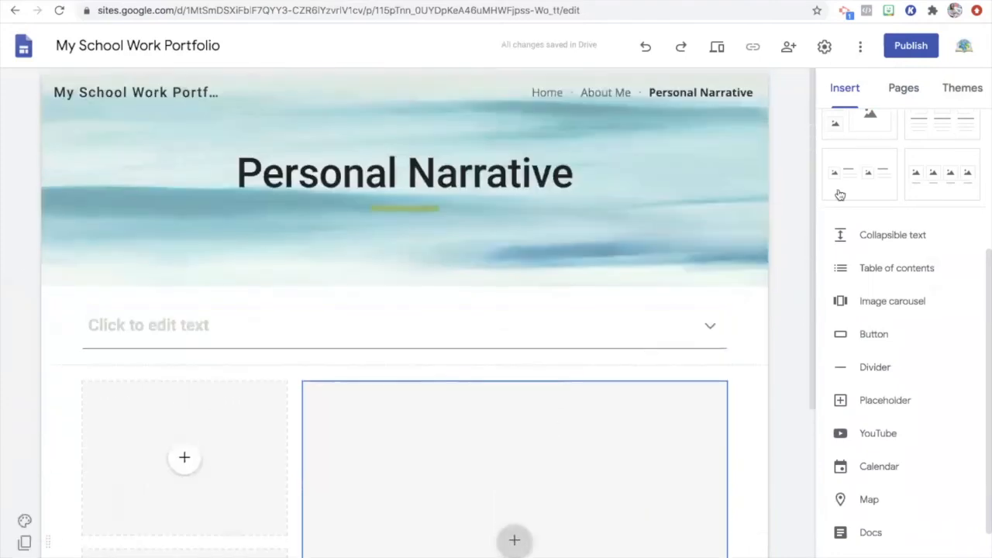
Open the site's Home page for editing and bring back the full set of insertable content and layouts
left_click(900, 91)
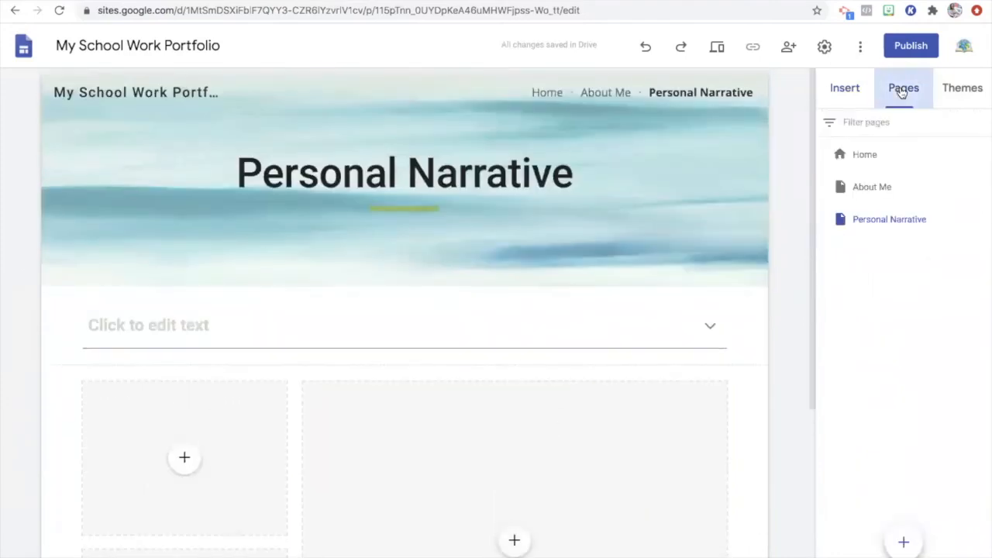
left_click(869, 155)
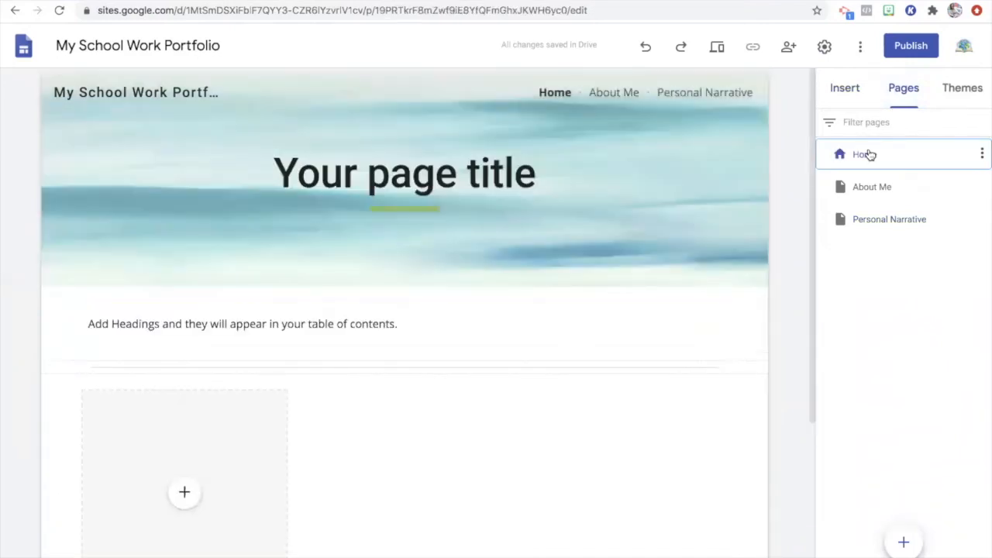
left_click(846, 91)
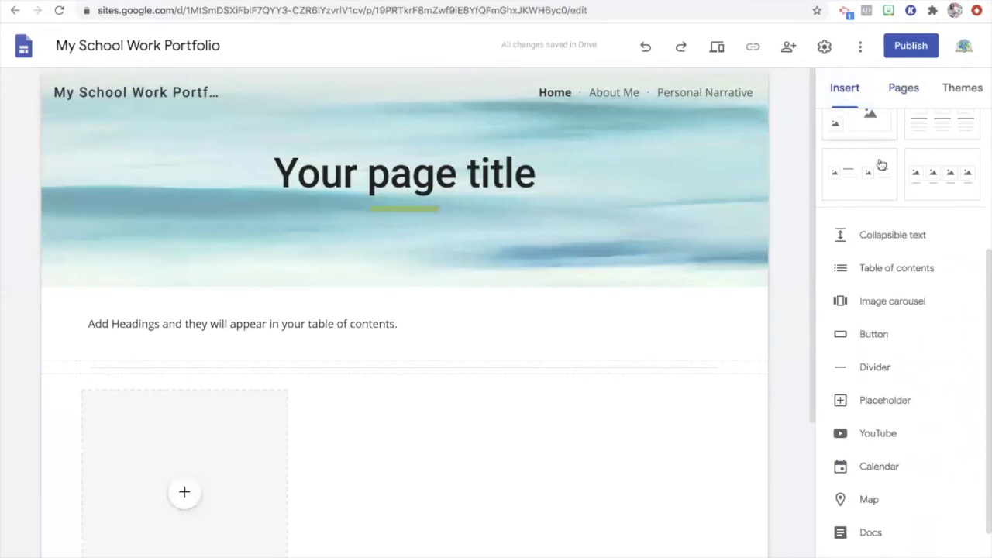
scroll(878, 164, "up", 5)
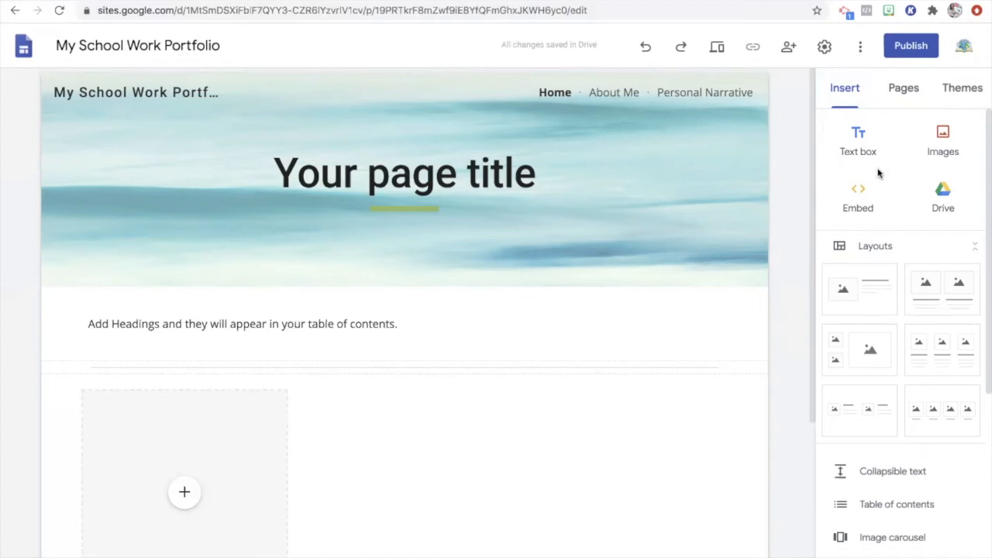
Check the link sharing options for the draft and the published site, dismiss the hint, and close the sharing settings
mouse_move(748, 131)
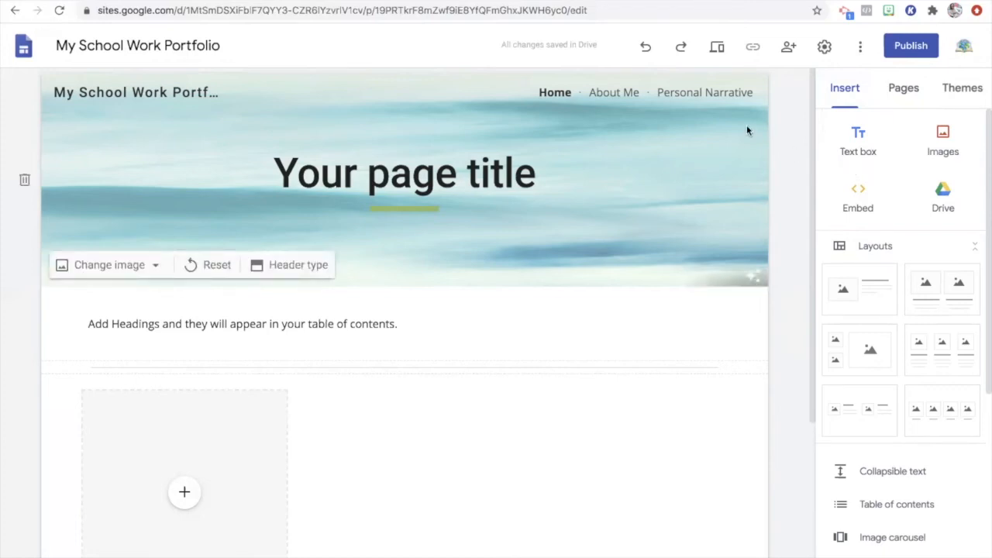
left_click(788, 48)
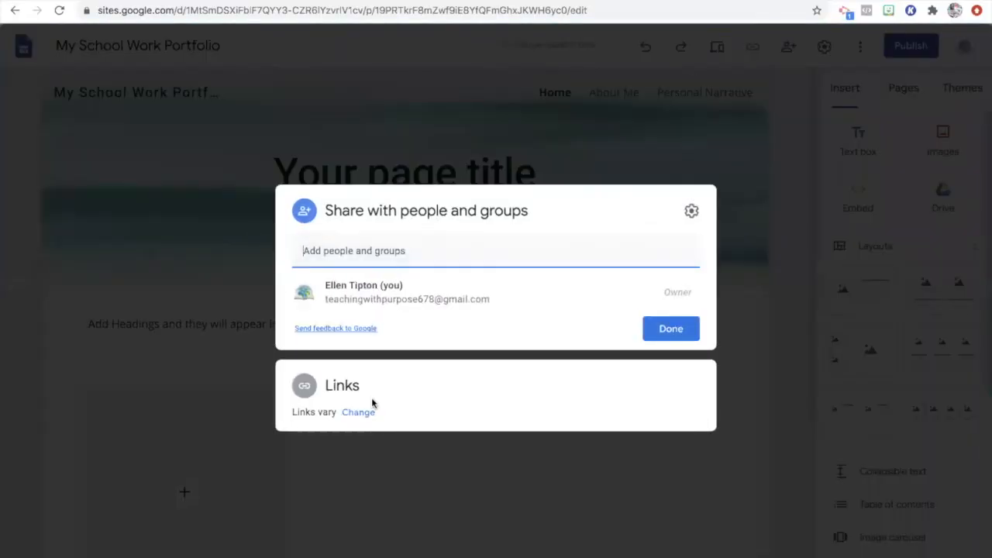
left_click(364, 412)
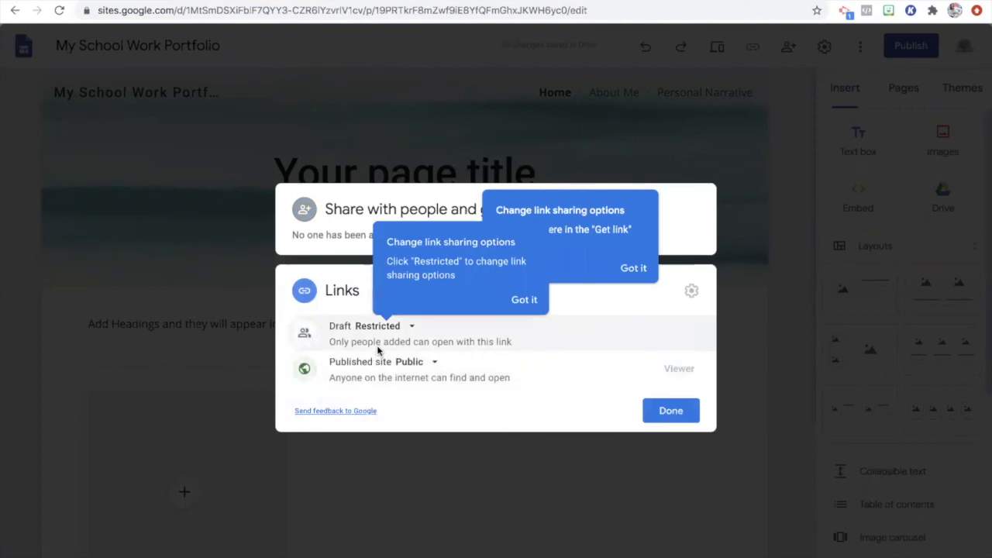
left_click(516, 302)
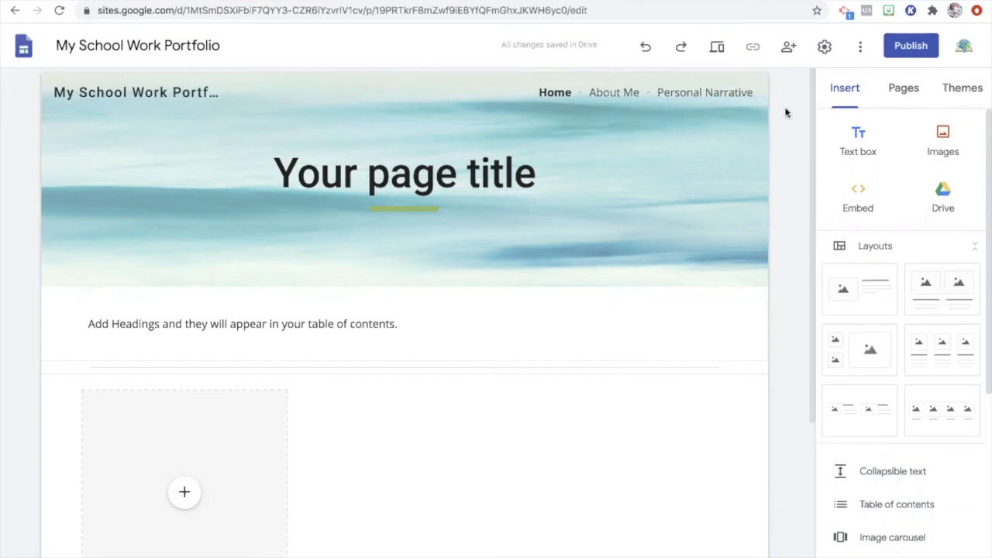
View where people and groups can be added as collaborators on the site, and close sharing without adding anyone
left_click(787, 49)
left_click(368, 252)
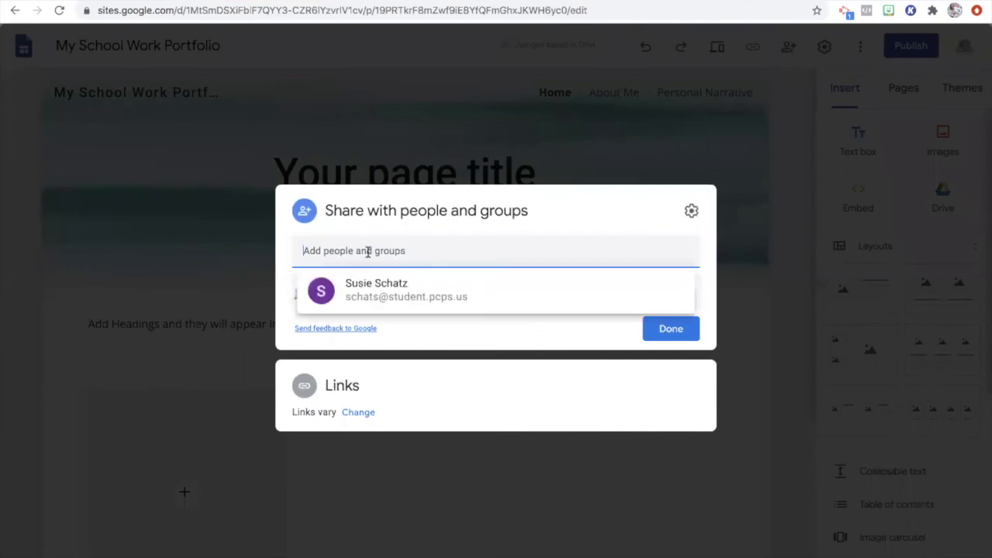
left_click(368, 252)
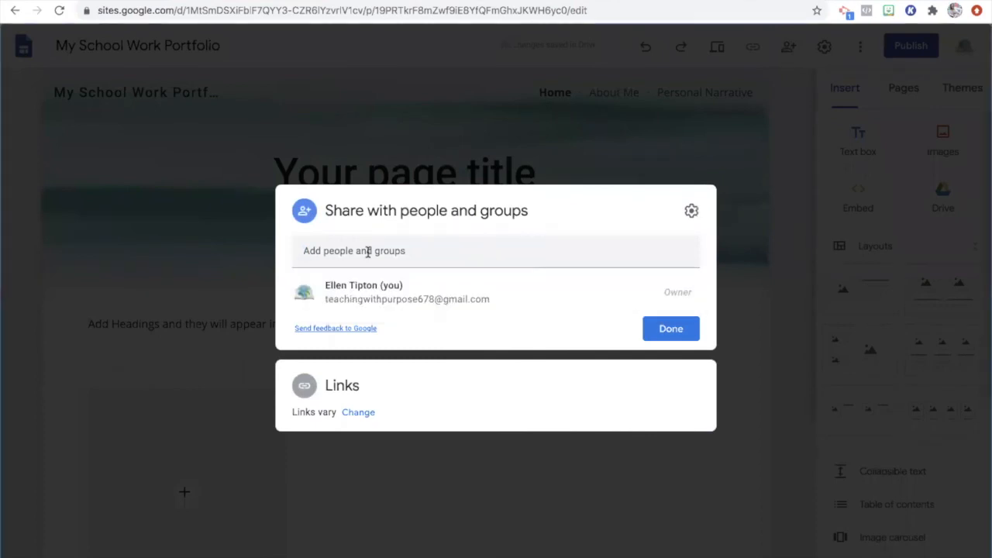
left_click(669, 329)
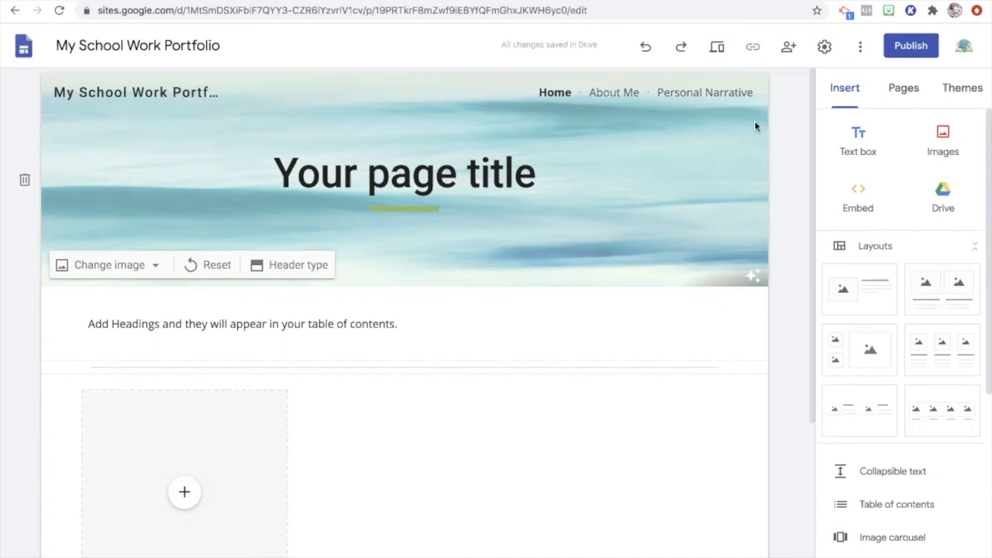
Preview the site on a large screen, view its About Me page, and return to the editor
left_click(718, 48)
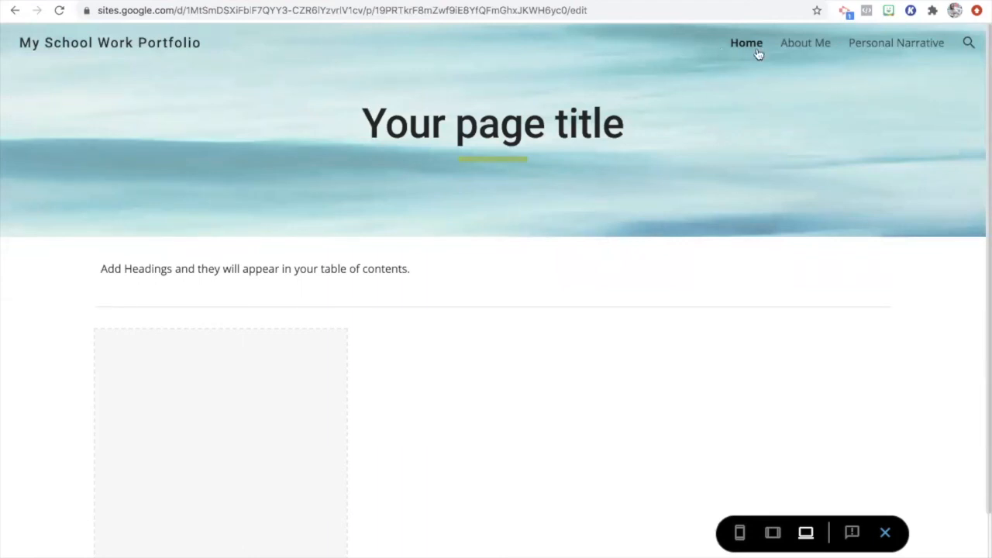
left_click(788, 47)
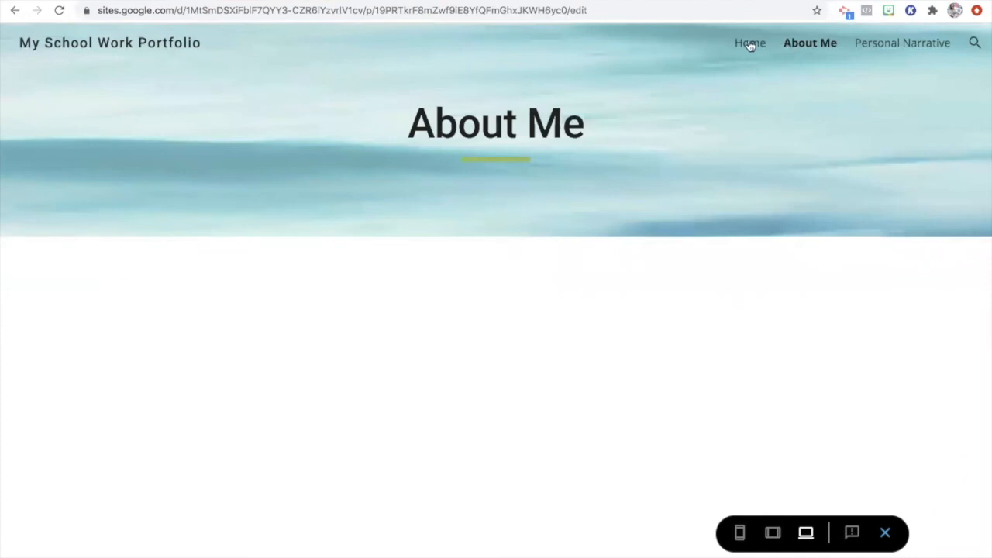
left_click(16, 12)
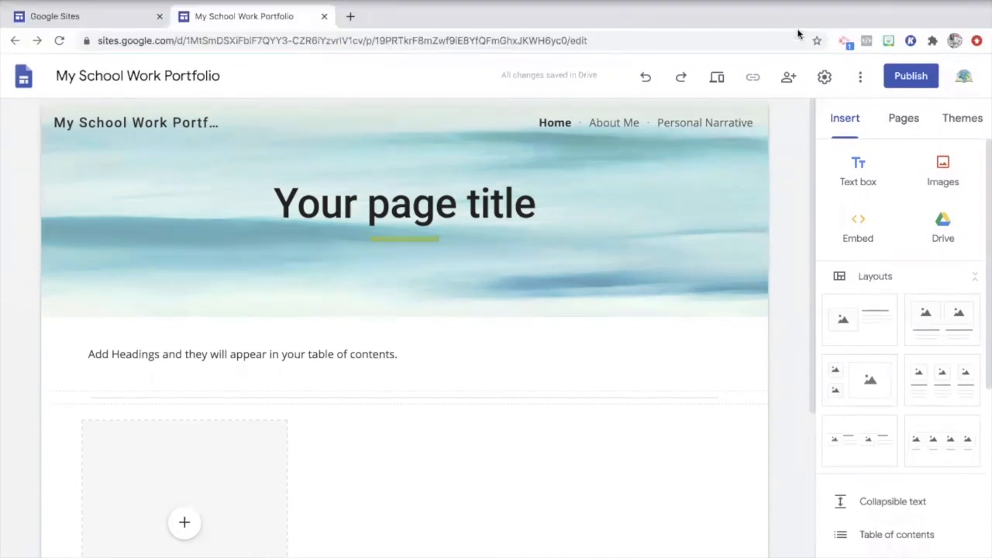
Publish the site at the web address myschoolworkportfolio, requesting that public search engines not display it
left_click(908, 81)
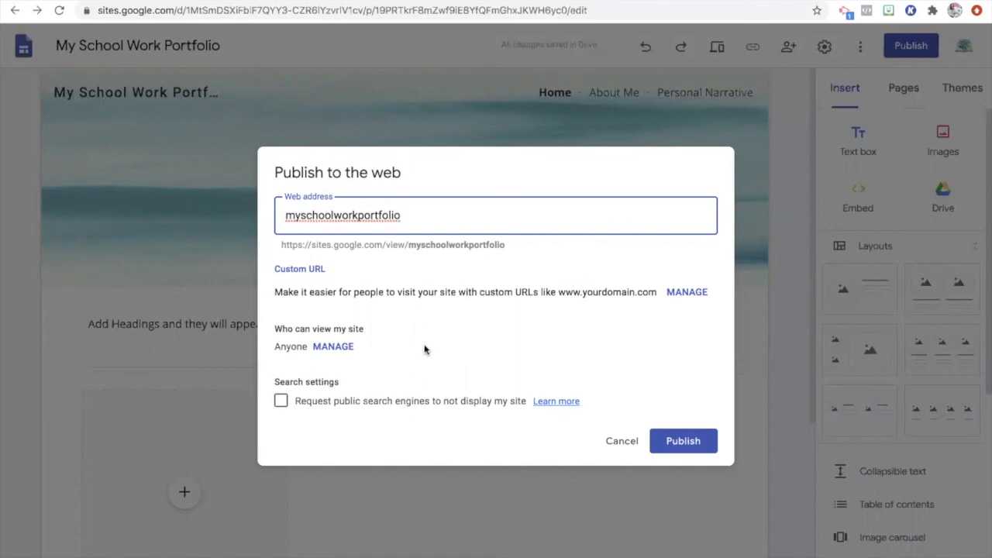
left_click(280, 401)
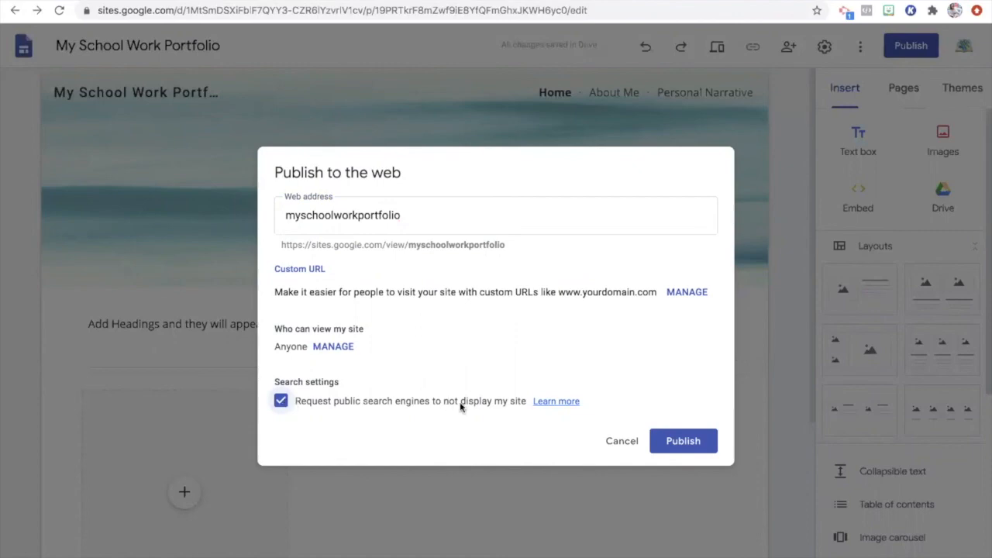
left_click(700, 441)
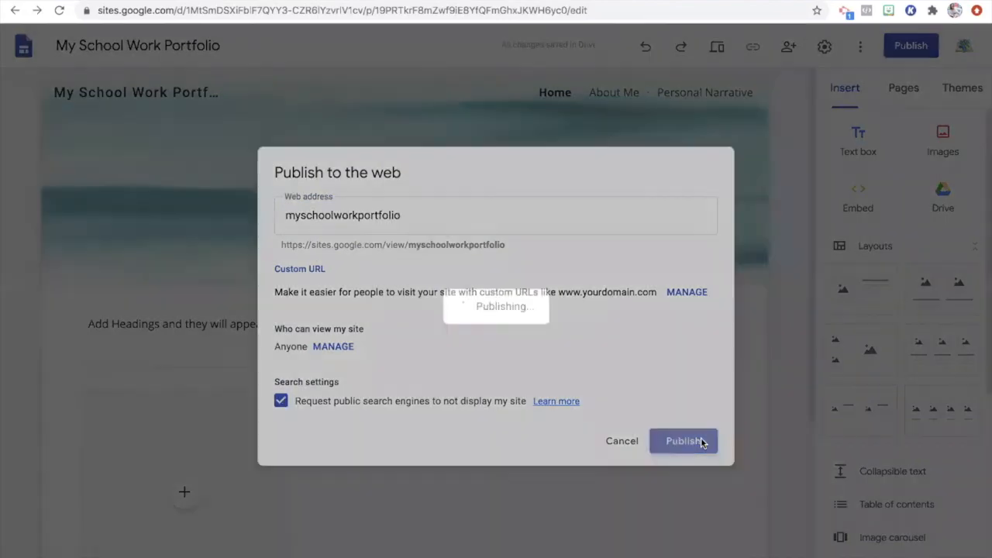